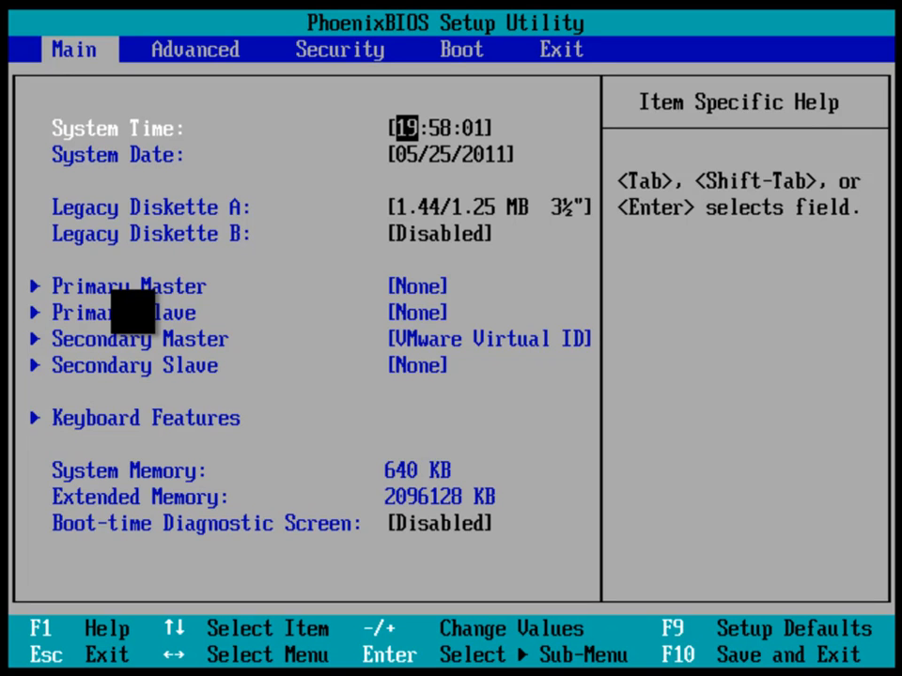
Step: Look through the BIOS setup pages and the time, date and diskette settings on the Main page
{"action": "key", "text": "Right"}
{"action": "key", "text": "Right"}
{"action": "key", "text": "Right"}
{"action": "key", "text": "Left"}
{"action": "key", "text": "Left"}
{"action": "key", "text": "Left"}
{"action": "key", "text": "Down"}
{"action": "key", "text": "Down"}
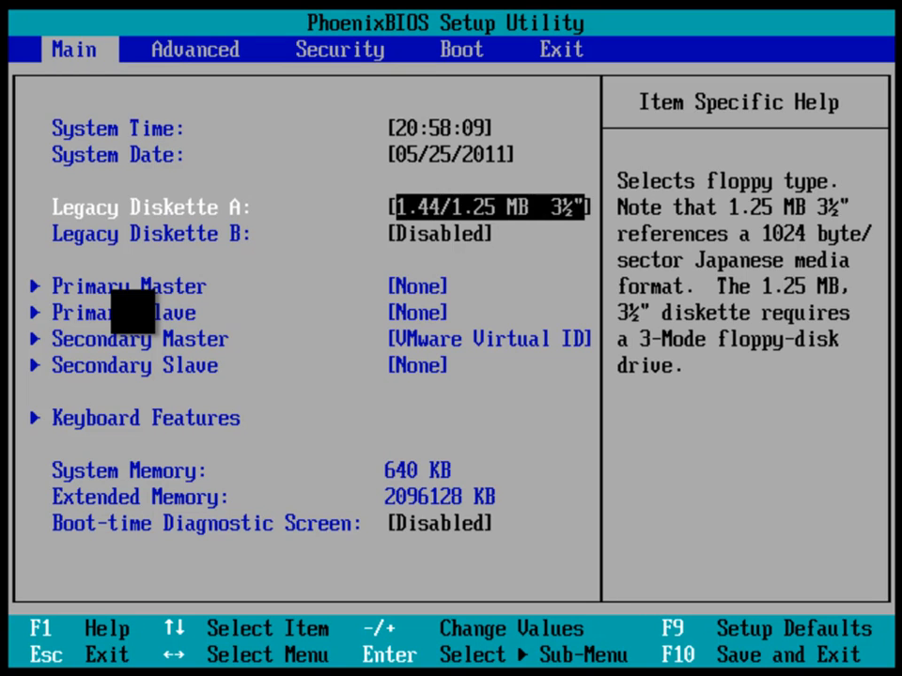
{"action": "key", "text": "Up"}
{"action": "key", "text": "Up"}
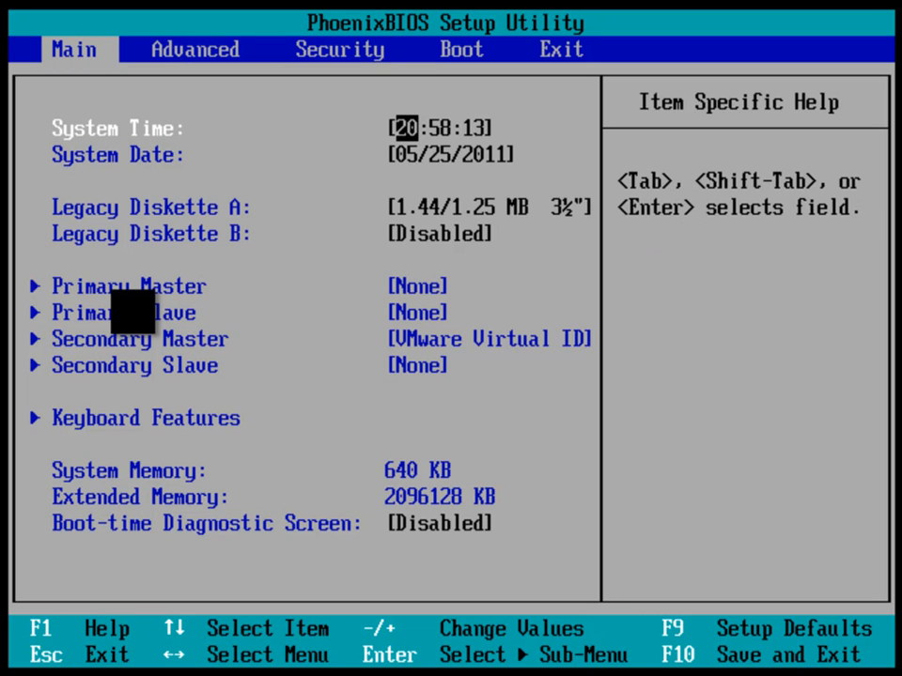
Step: Move CD-ROM Drive to the first place in the boot order
{"action": "key", "text": "Right"}
{"action": "key", "text": "Right"}
{"action": "key", "text": "Right"}
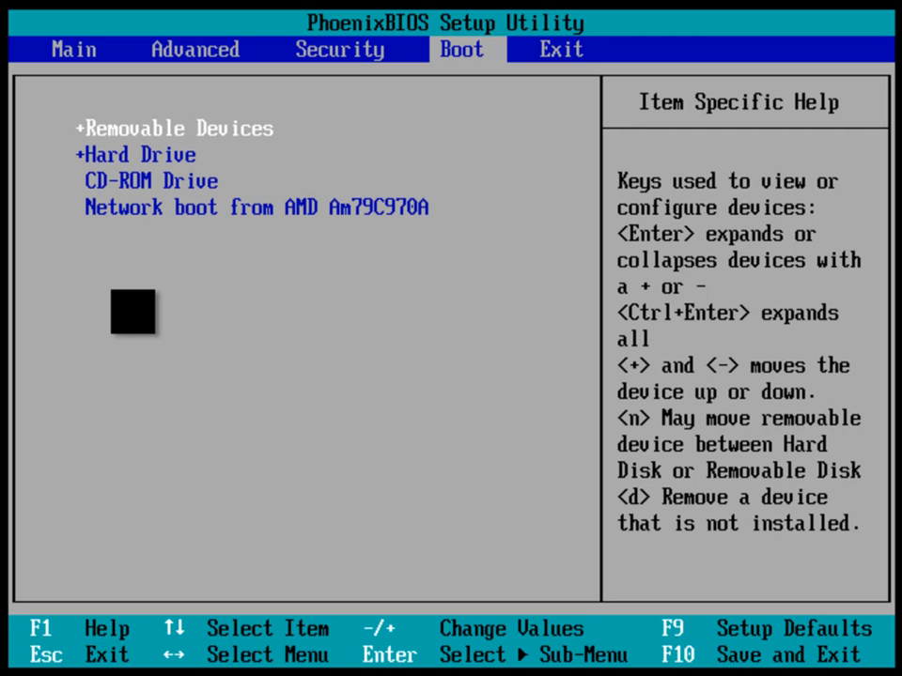
{"action": "key", "text": "Down"}
{"action": "key", "text": "Up"}
{"action": "key", "text": "Down"}
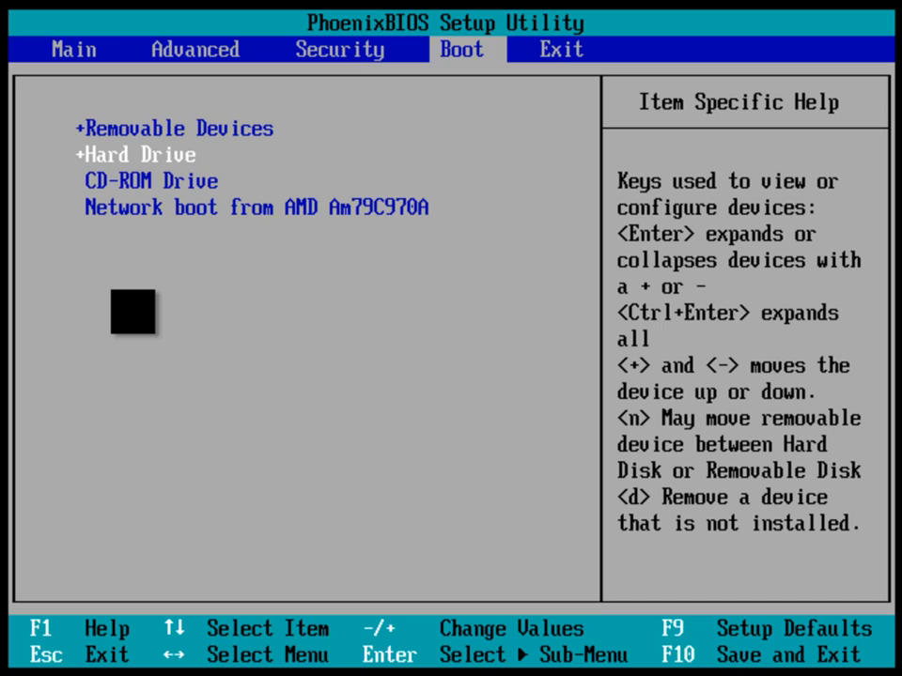
{"action": "key", "text": "Down"}
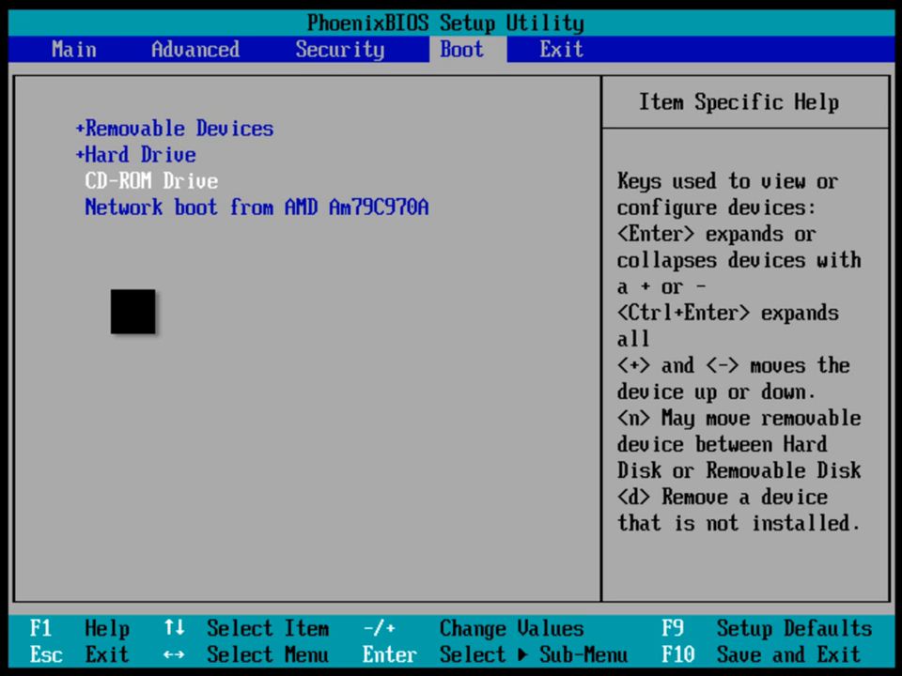
{"action": "key", "text": "Down"}
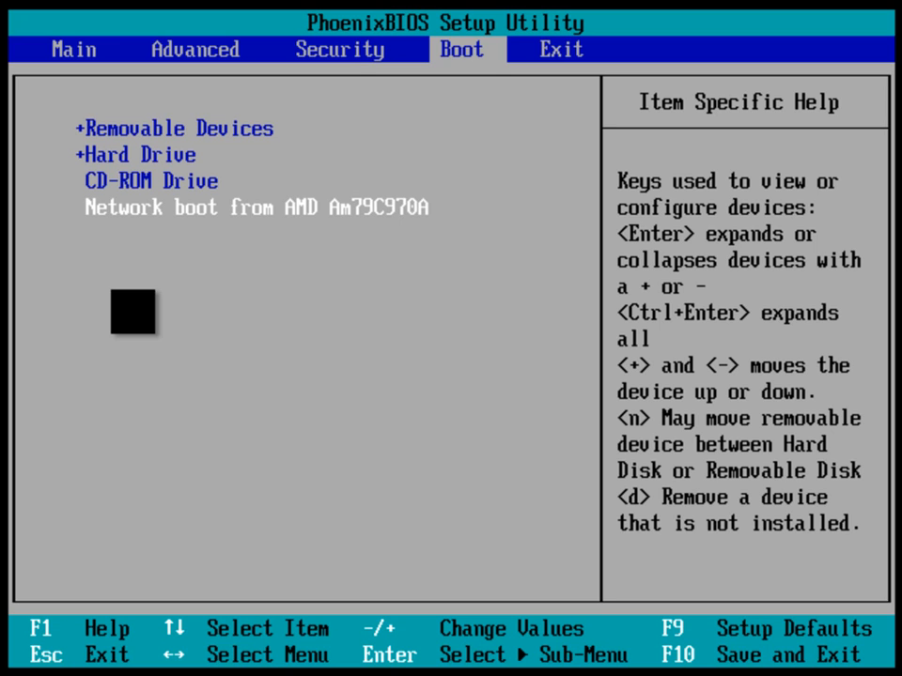
{"action": "key", "text": "Up"}
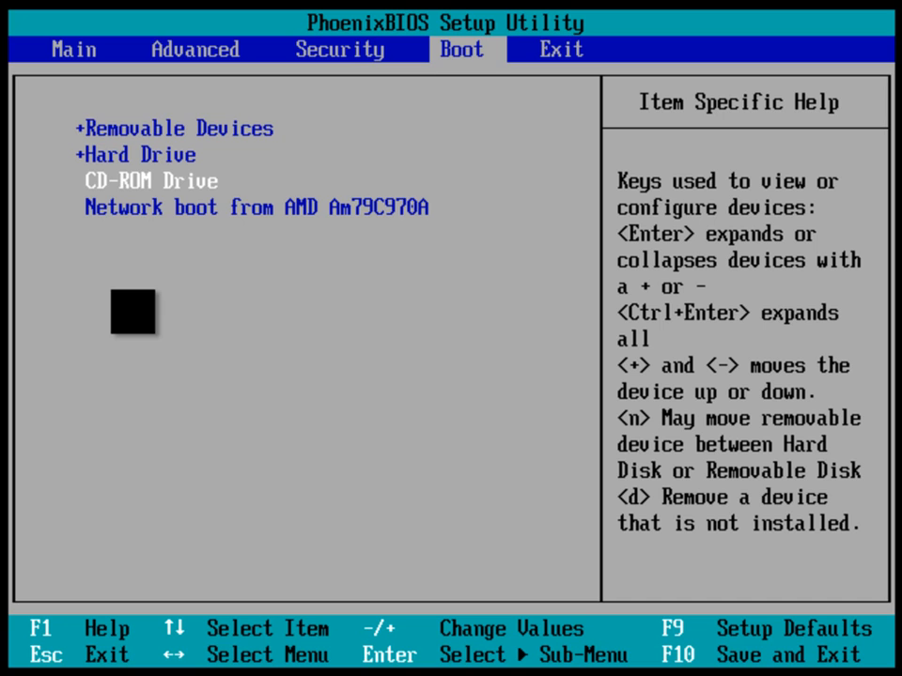
{"action": "key", "text": "plus"}
{"action": "key", "text": "plus"}
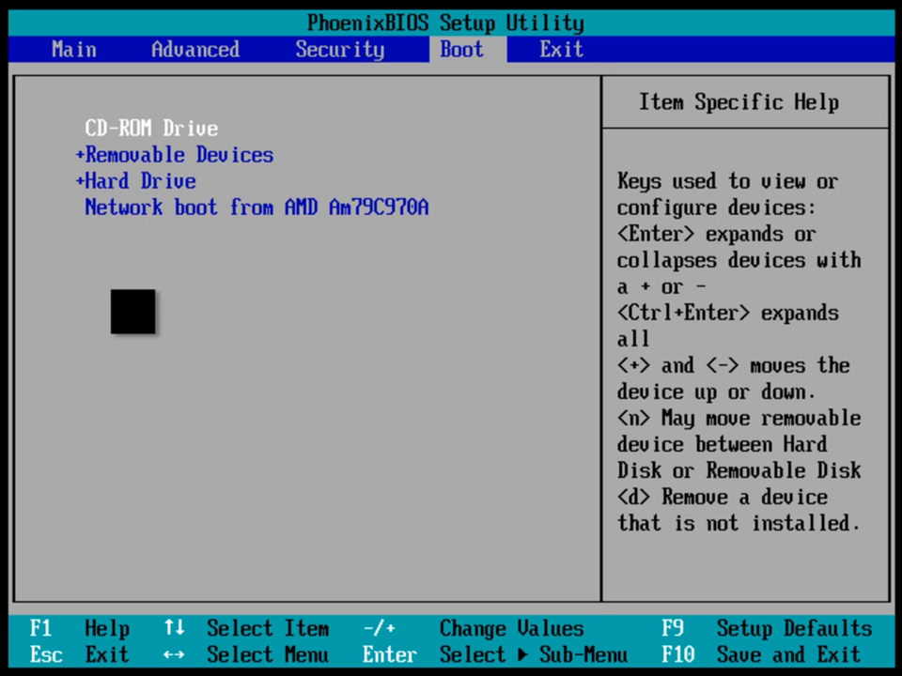
Step: Exit the BIOS setup saving the configuration changes, and confirm
{"action": "key", "text": "Right"}
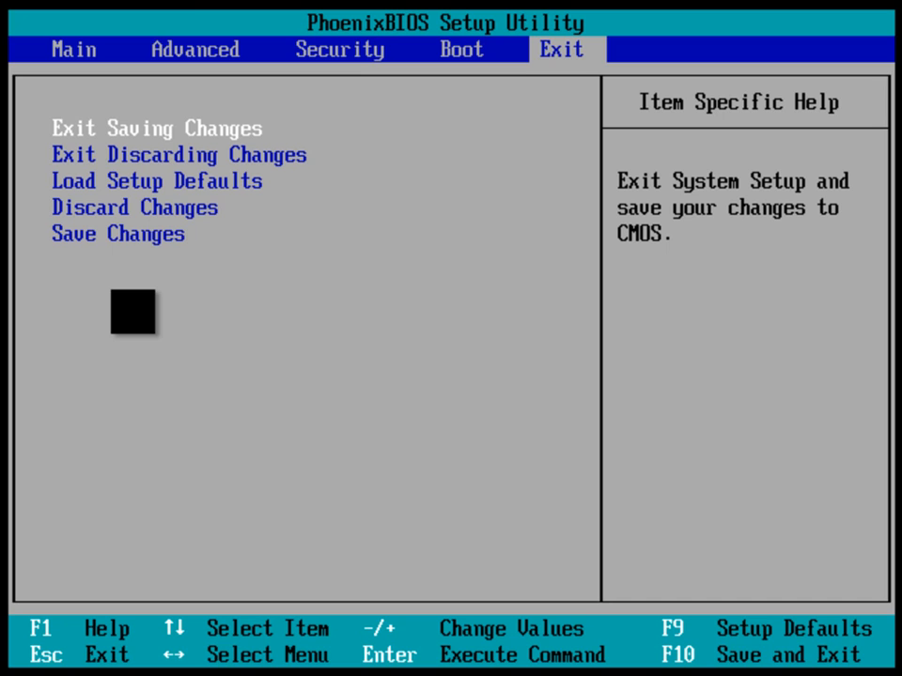
{"action": "key", "text": "Return"}
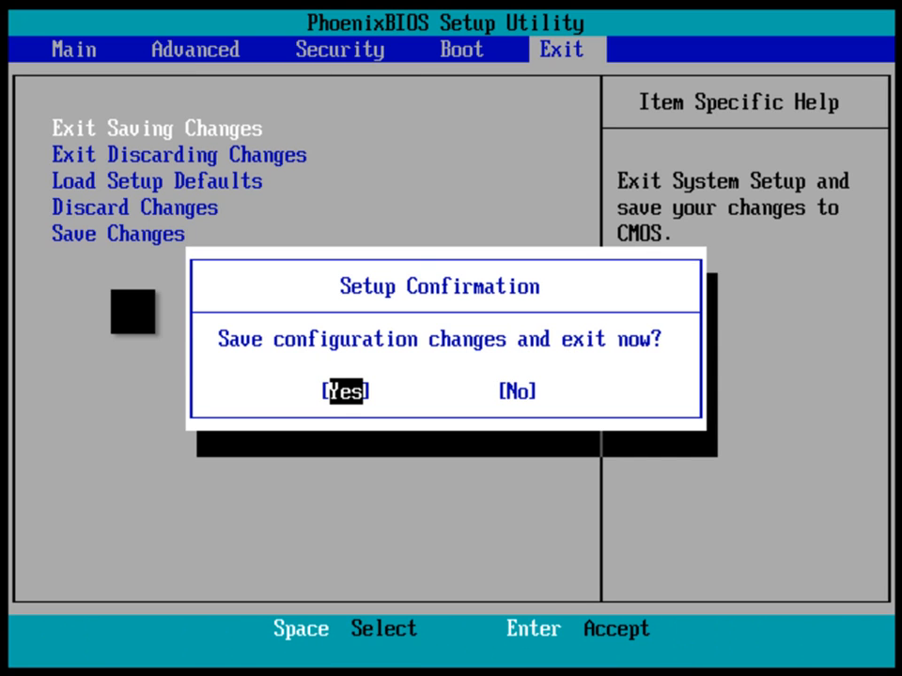
{"action": "key", "text": "Return"}
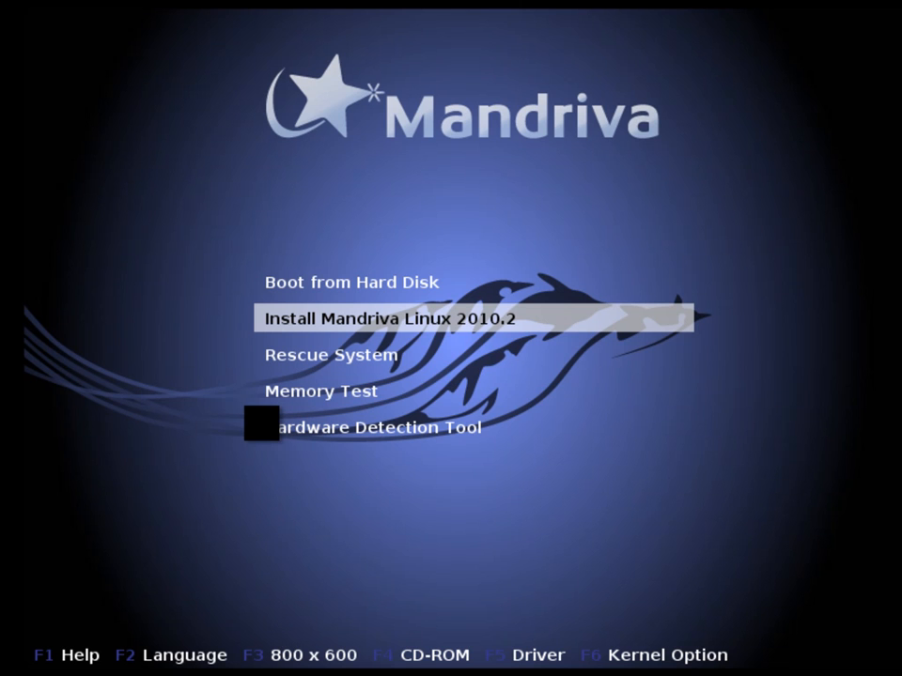
{"action": "key", "text": "Up"}
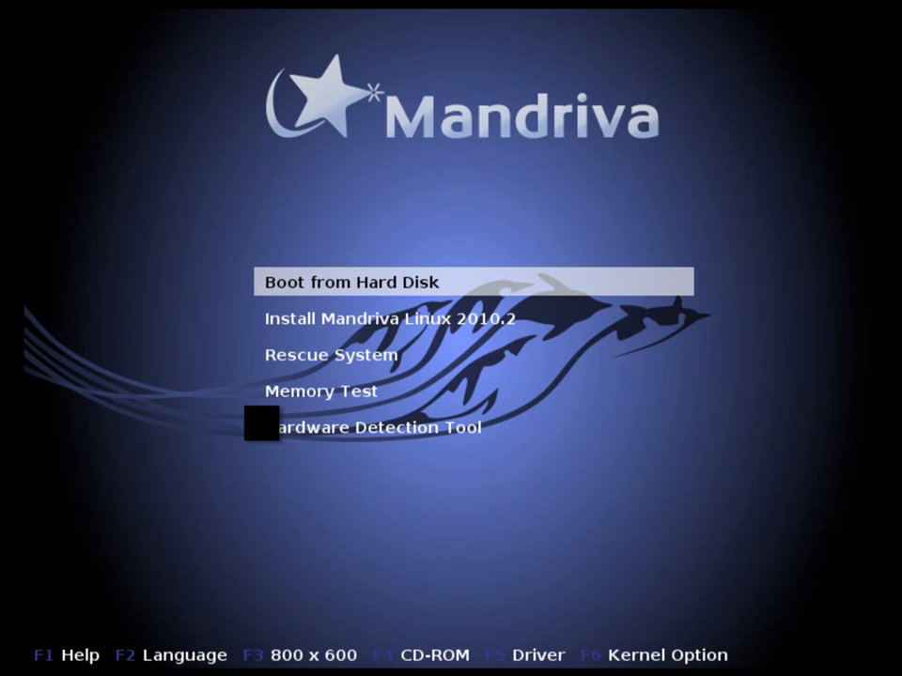
{"action": "key", "text": "Down"}
{"action": "key", "text": "Down"}
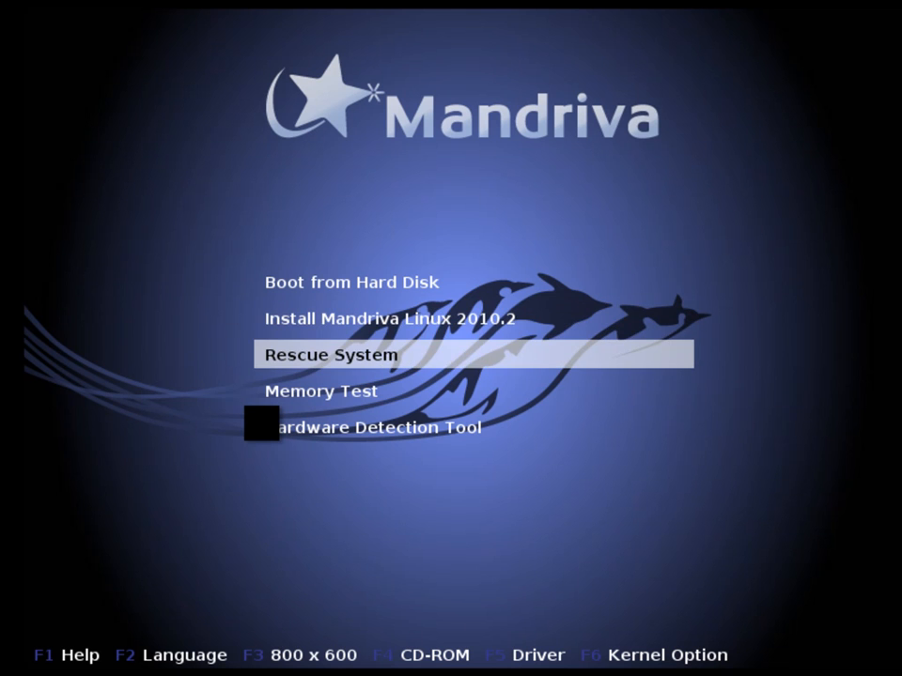
{"action": "key", "text": "Down"}
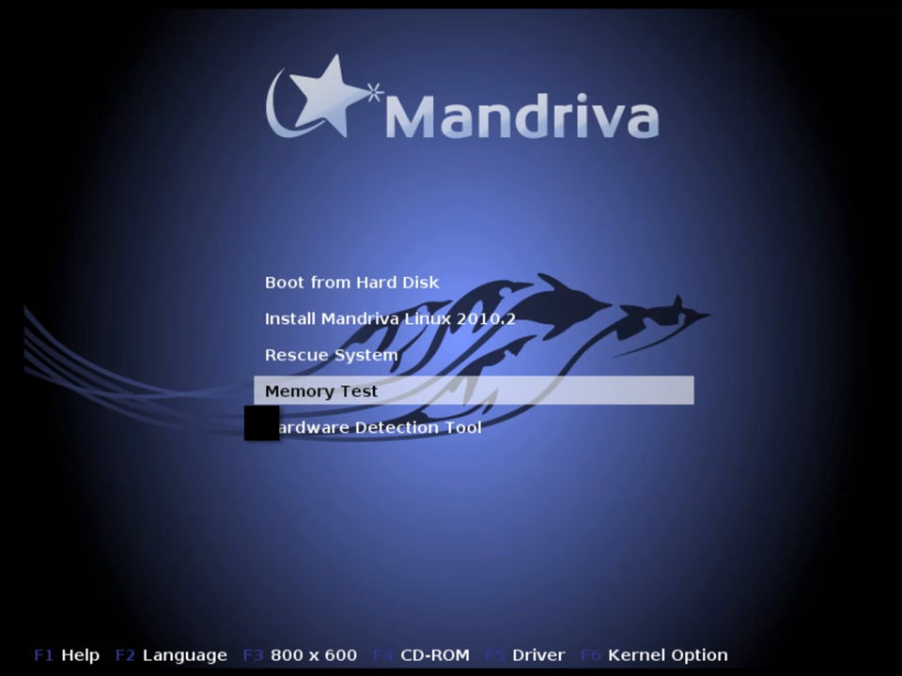
{"action": "key", "text": "Down"}
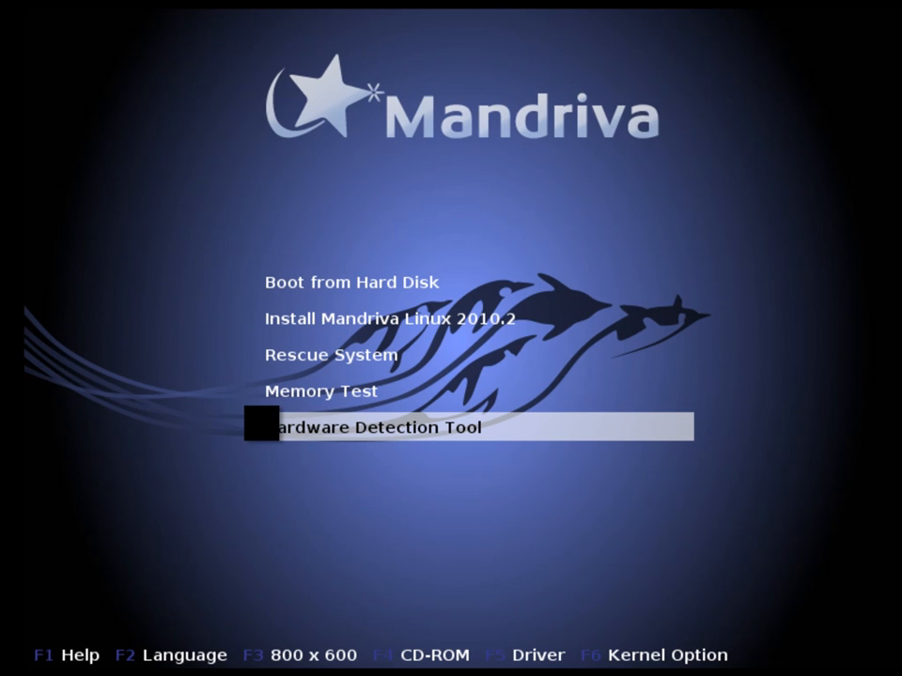
Step: Set the boot screen language to Português (Brasil)
{"action": "key", "text": "F2"}
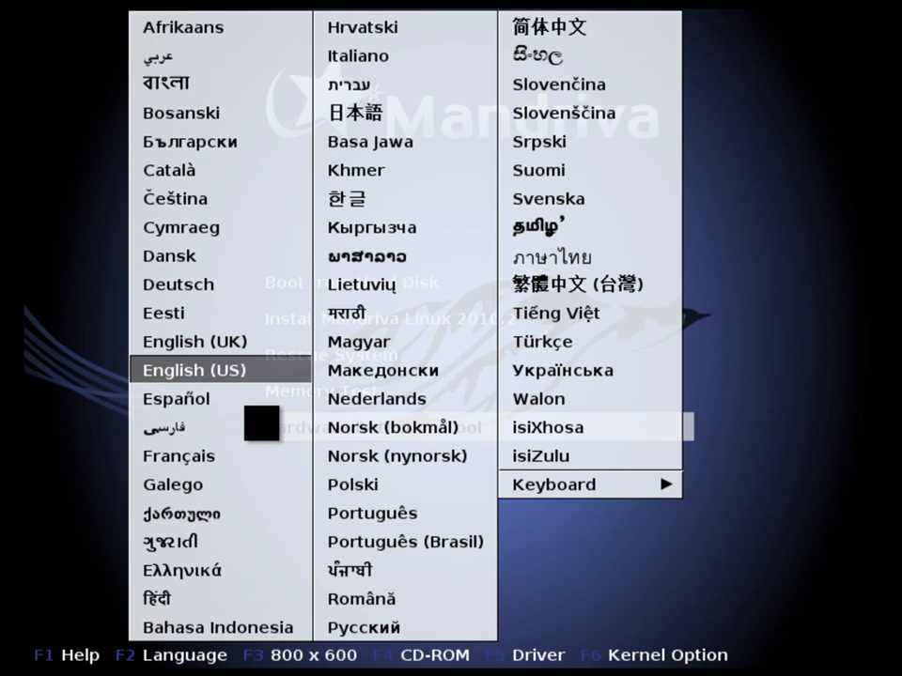
{"action": "key", "text": "Right"}
{"action": "key", "text": "Down"}
{"action": "key", "text": "Down"}
{"action": "key", "text": "Down"}
{"action": "key", "text": "Down"}
{"action": "key", "text": "Down"}
{"action": "key", "text": "Down"}
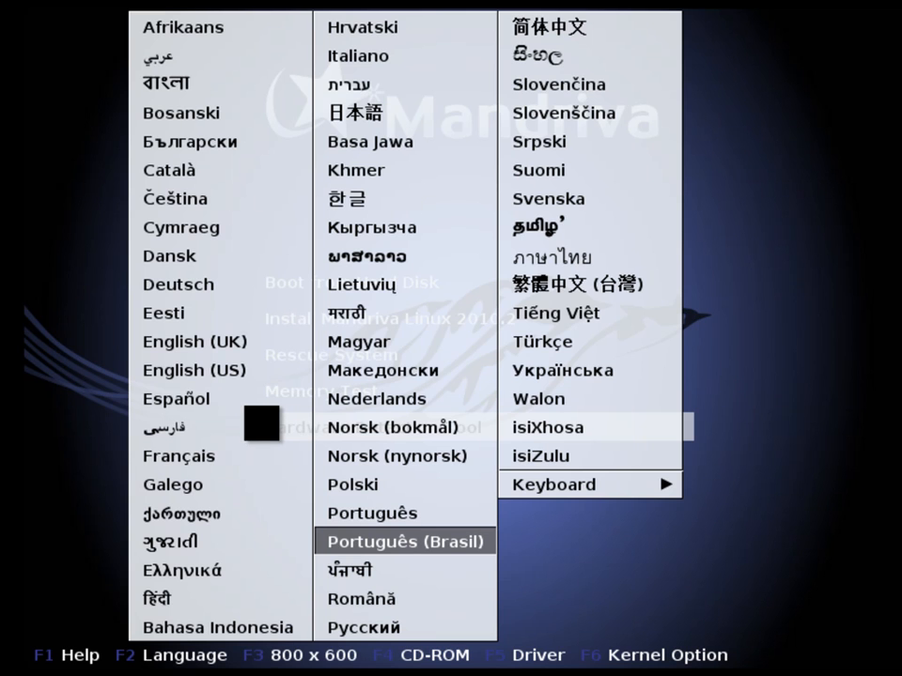
{"action": "key", "text": "Up"}
{"action": "key", "text": "Down"}
{"action": "key", "text": "Return"}
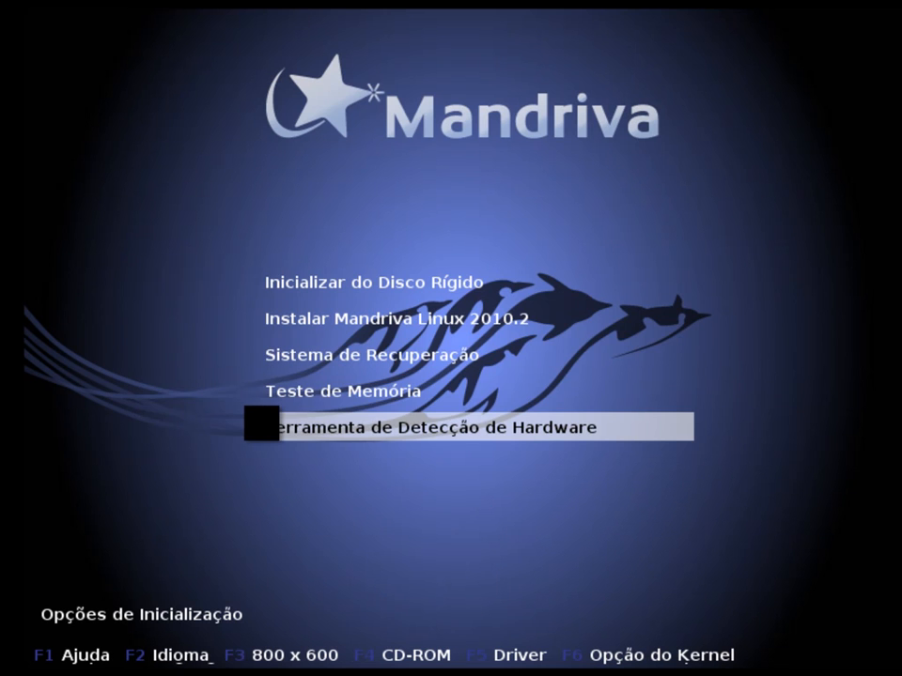
Step: Start the Mandriva Linux 2010.2 installation from the boot screen
{"action": "key", "text": "Up"}
{"action": "key", "text": "Up"}
{"action": "key", "text": "Up"}
{"action": "key", "text": "Up"}
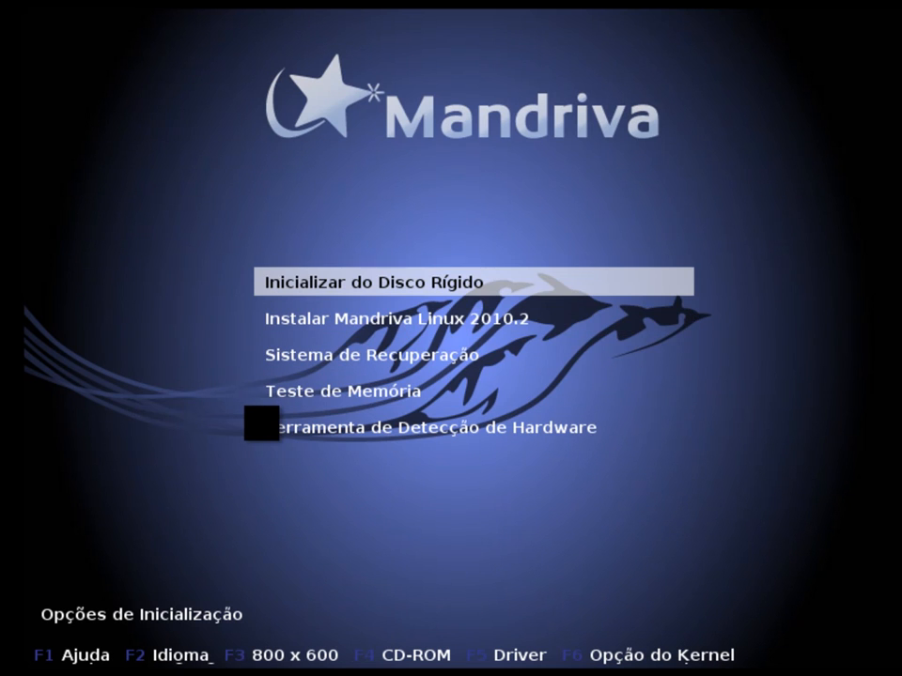
{"action": "key", "text": "Down"}
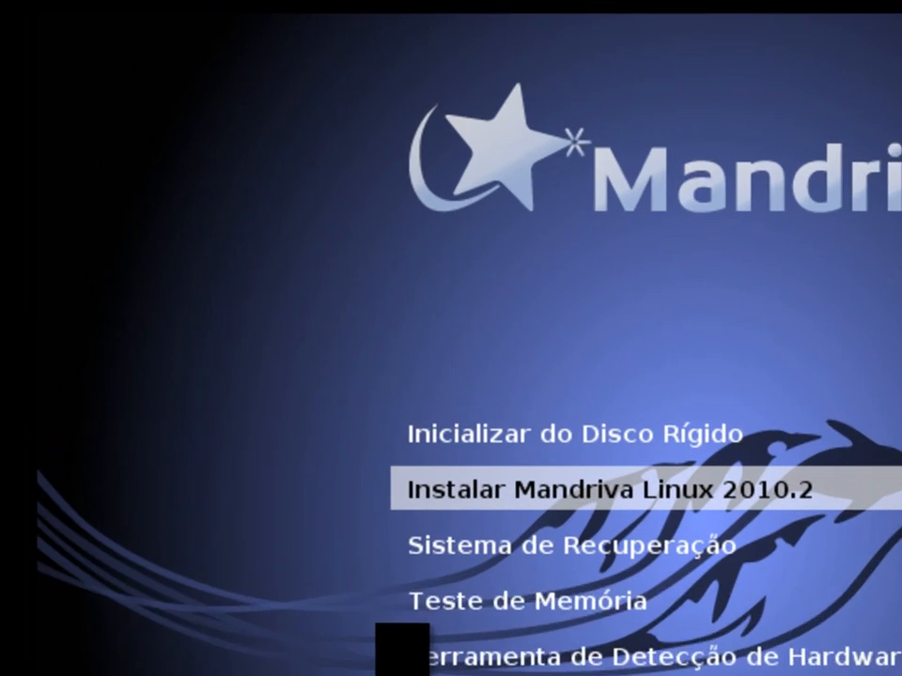
{"action": "key", "text": "Return"}
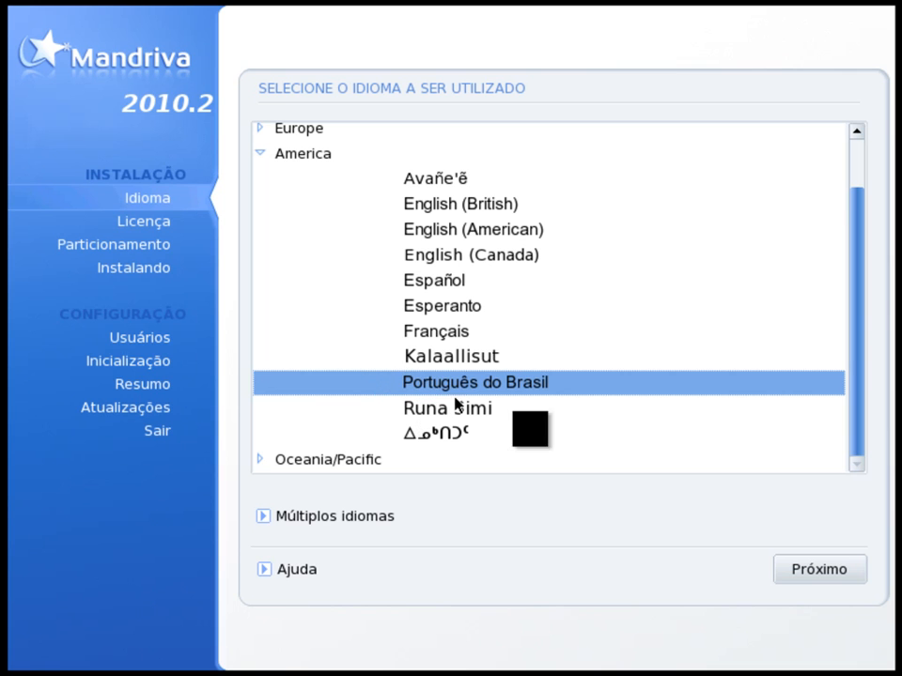
Step: Continue with Português do Brasil as the installation language and accept the licence agreement after reading to its end
{"action": "left_click", "coordinate": [827, 573]}
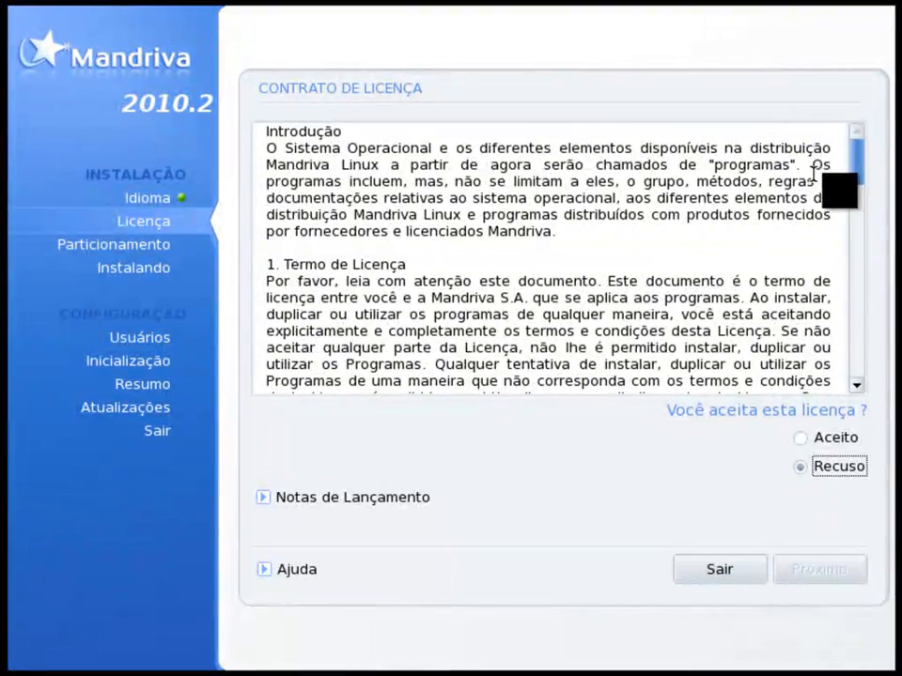
{"action": "left_click_drag", "start_coordinate": [856, 161], "coordinate": [853, 367]}
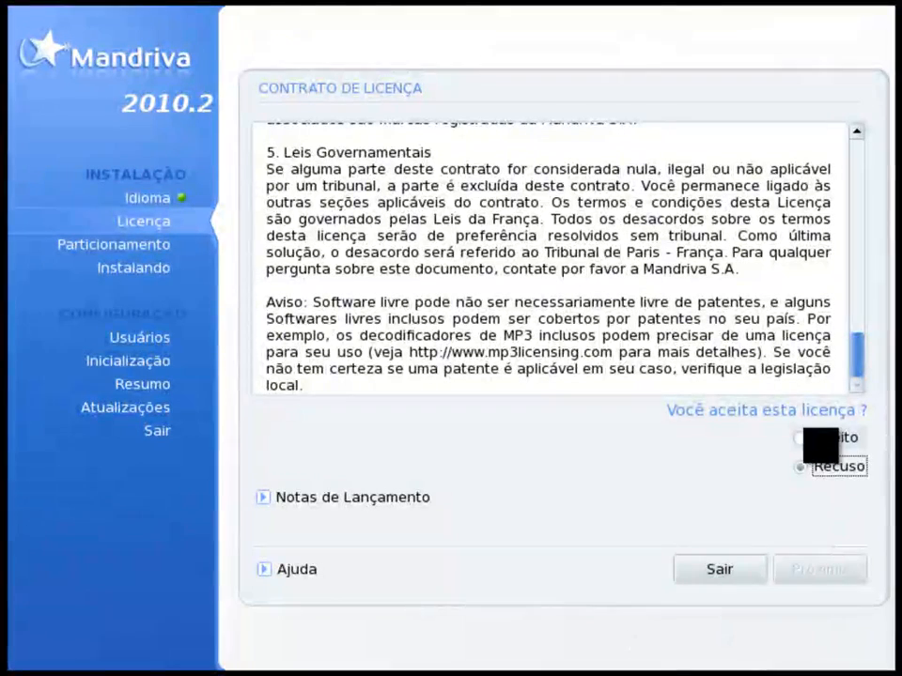
{"action": "left_click", "coordinate": [810, 437]}
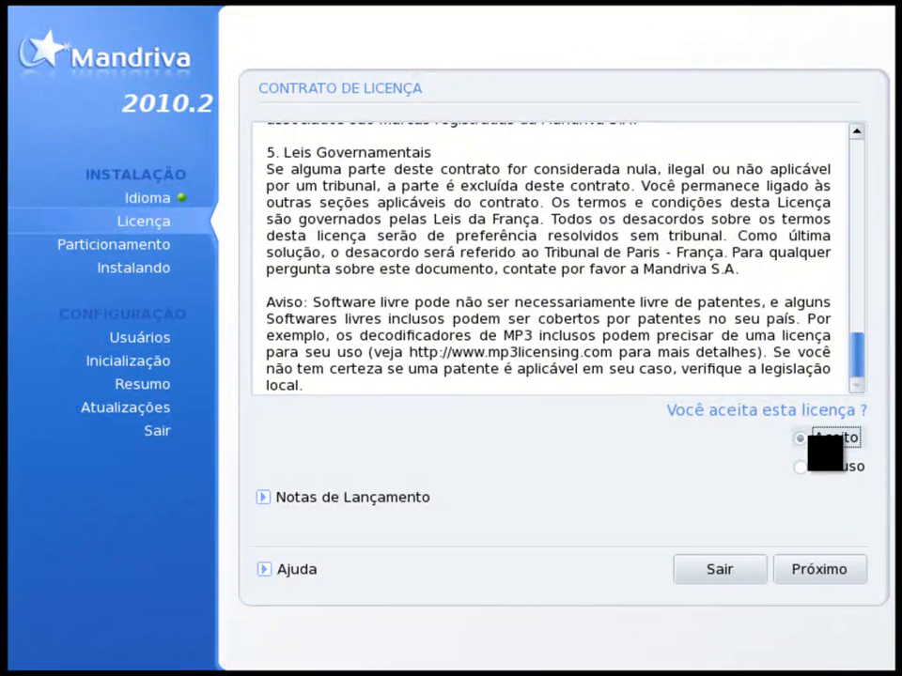
{"action": "left_click", "coordinate": [819, 569]}
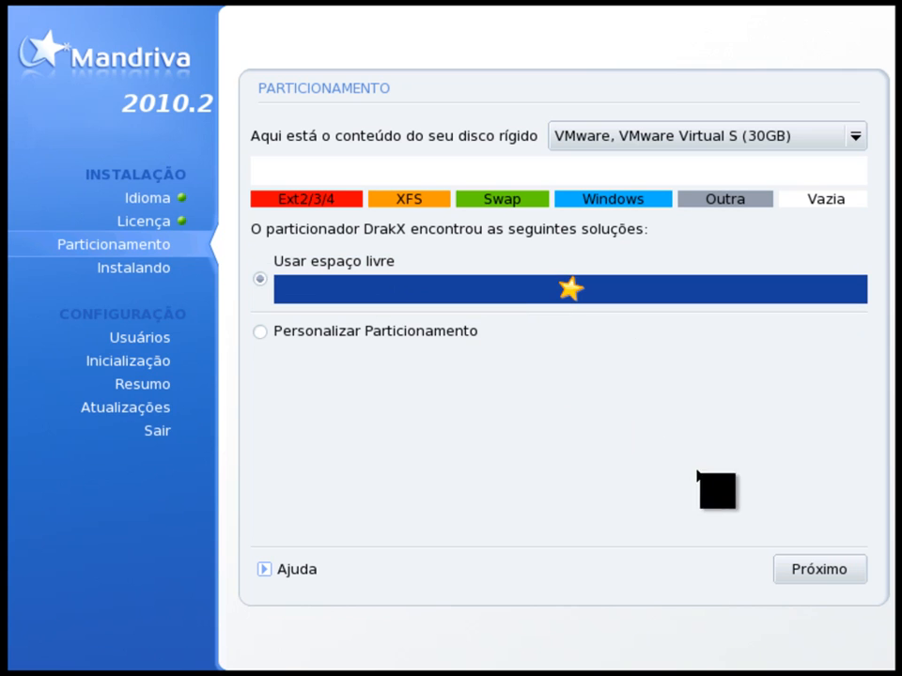
Step: Partition the disk using its free space, and continue with no additional installation media (Nenhum)
{"action": "left_click", "coordinate": [800, 569]}
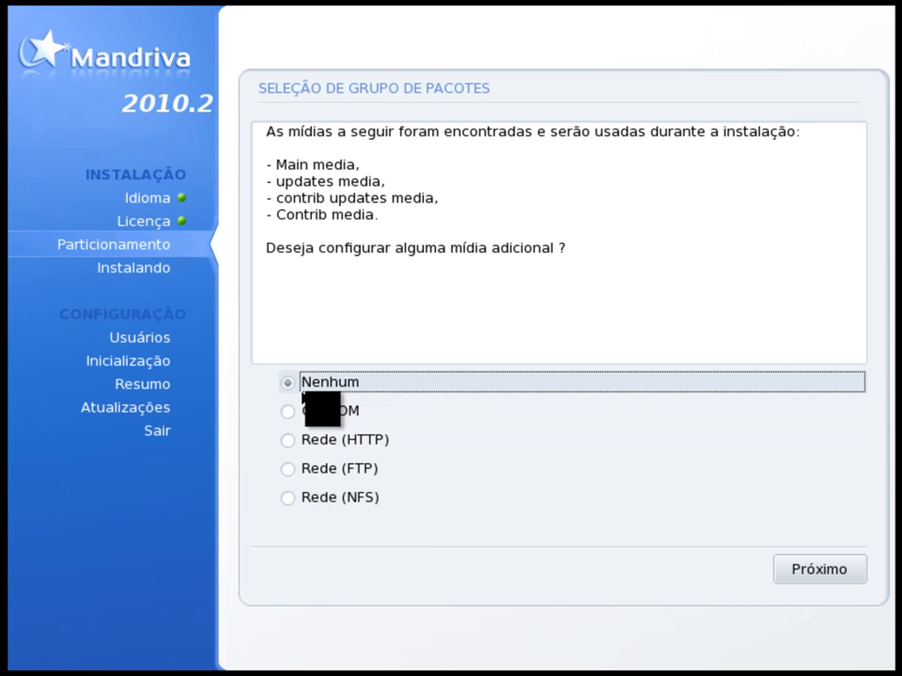
{"action": "left_click", "coordinate": [839, 576]}
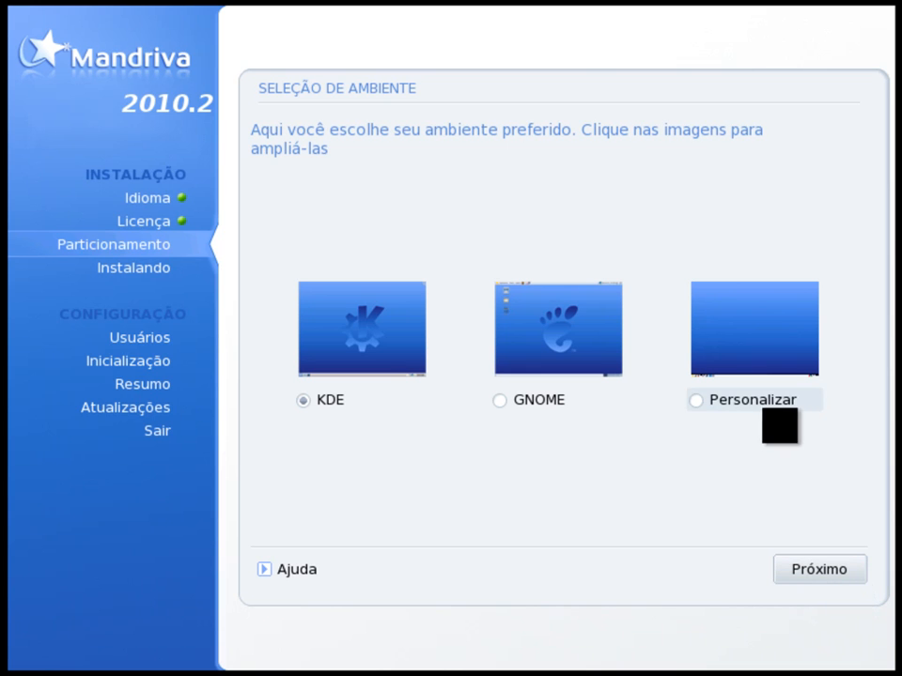
Step: Continue the installation with KDE as the desktop environment
{"action": "left_click", "coordinate": [820, 574]}
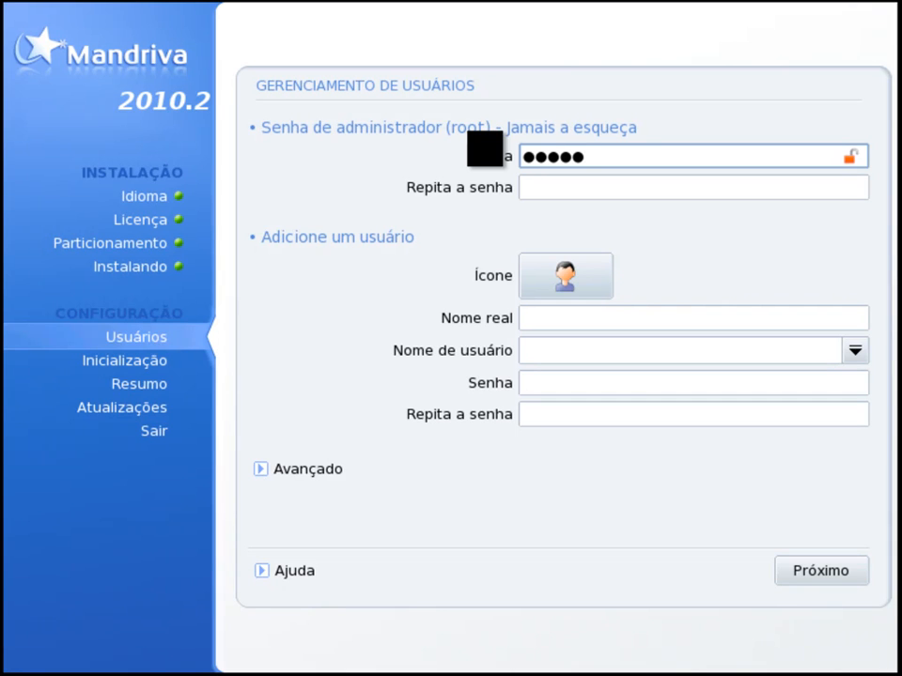
Step: Enter the administrator (root) password and repeat it in the confirmation field
{"action": "type", "text": "abc"}
{"action": "key", "text": "Tab"}
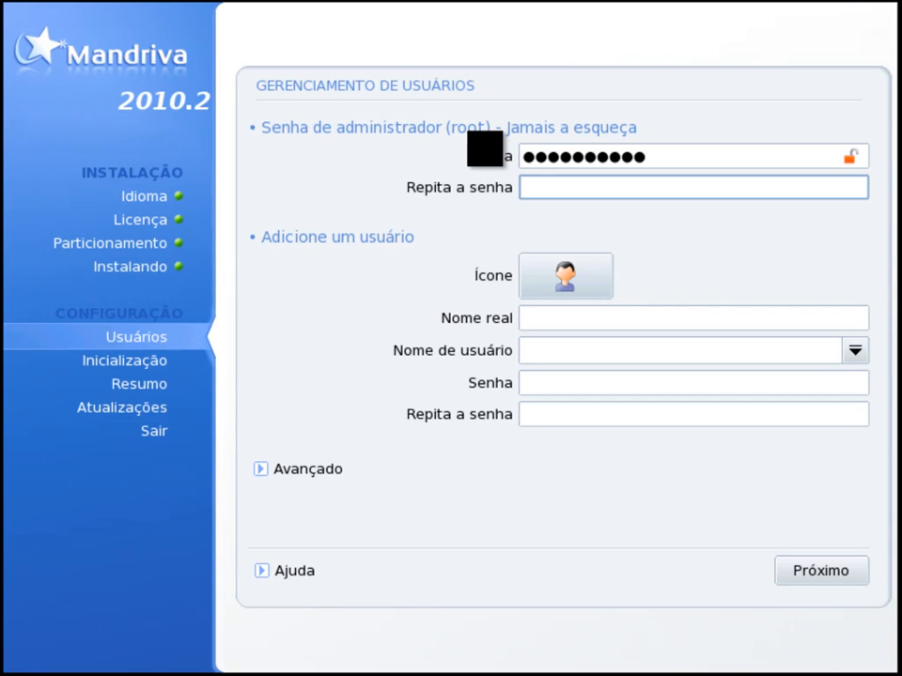
{"action": "type", "text": "abc"}
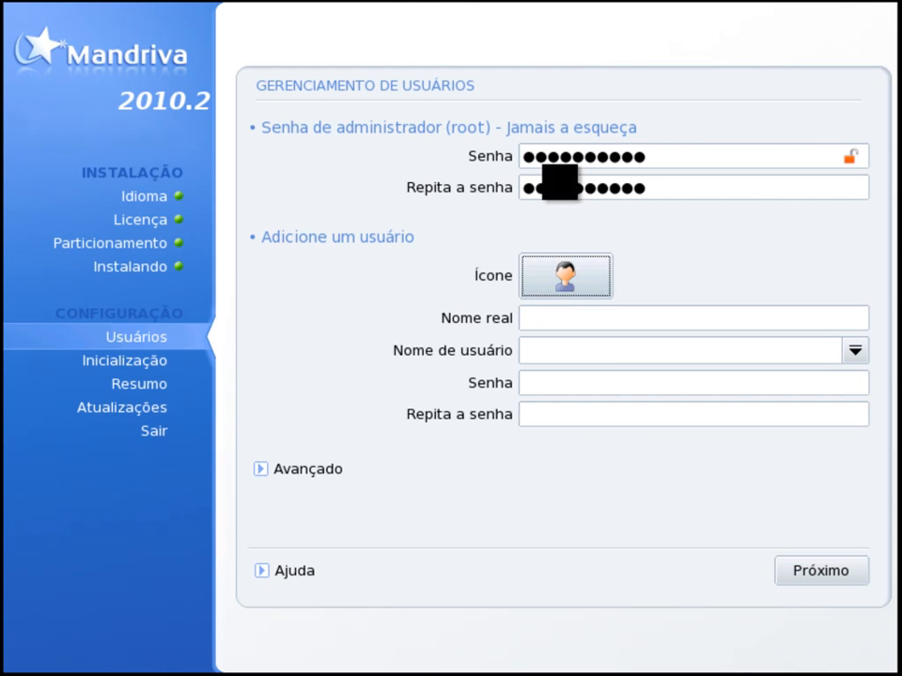
Step: Enter the new user's full real name and keep the suggested username
{"action": "left_click", "coordinate": [568, 317]}
{"action": "key", "text": "Tab"}
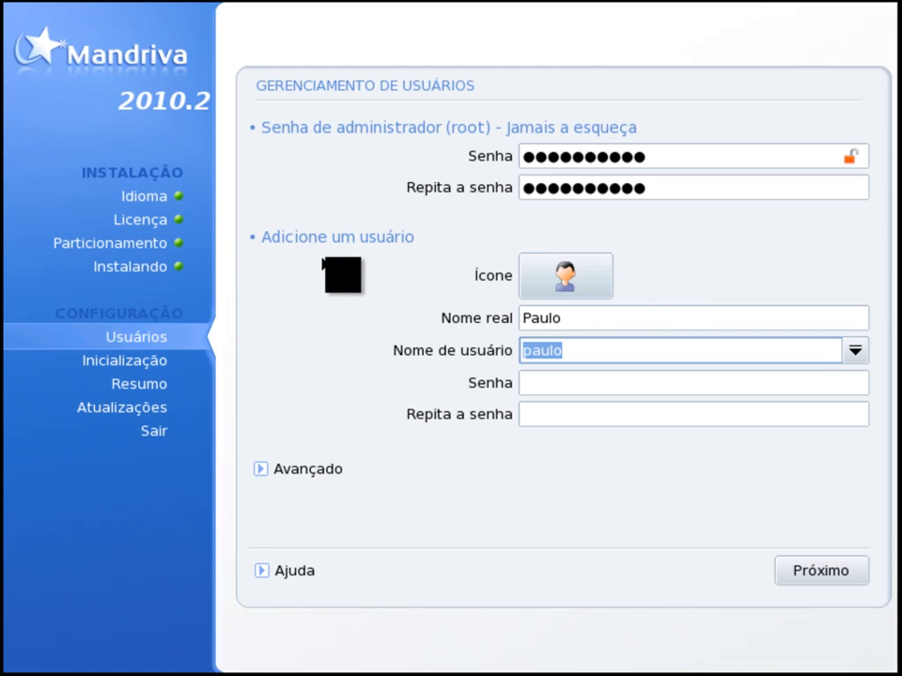
{"action": "key", "text": "Tab"}
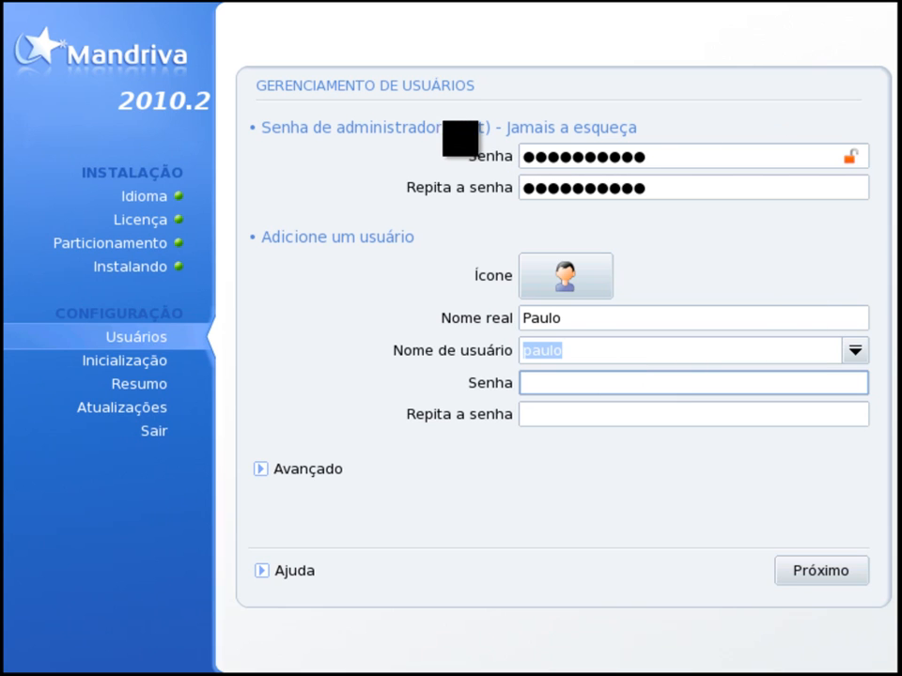
{"action": "left_click", "coordinate": [580, 317]}
{"action": "type", "text": "Tacio"}
{"action": "left_click", "coordinate": [556, 352]}
Step: Enter the new user's account password and repeat it in the confirmation field
{"action": "left_click", "coordinate": [590, 380]}
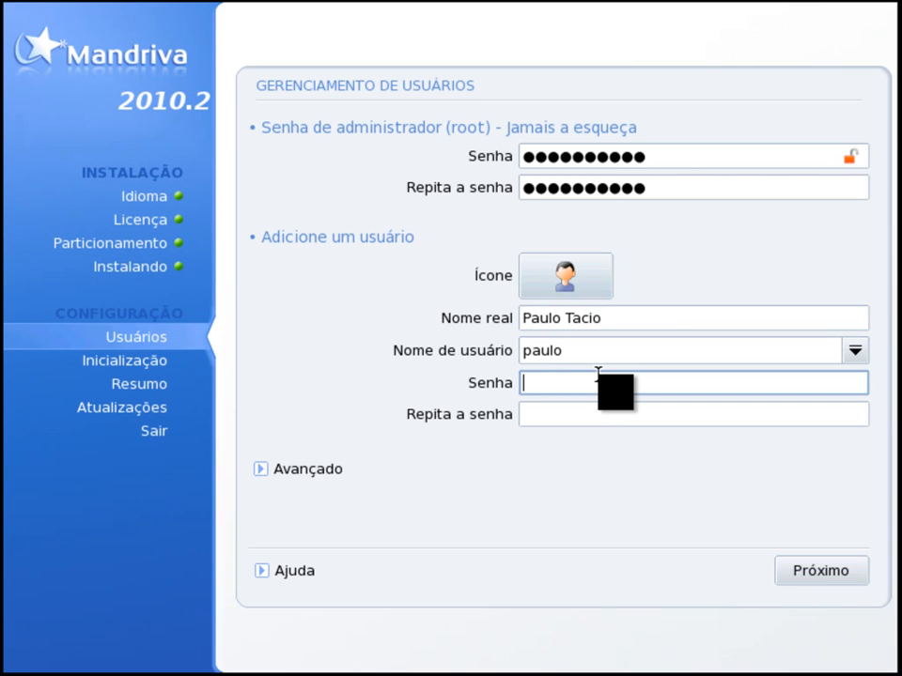
{"action": "type", "text": "123456"}
{"action": "key", "text": "Tab"}
{"action": "type", "text": "123456"}
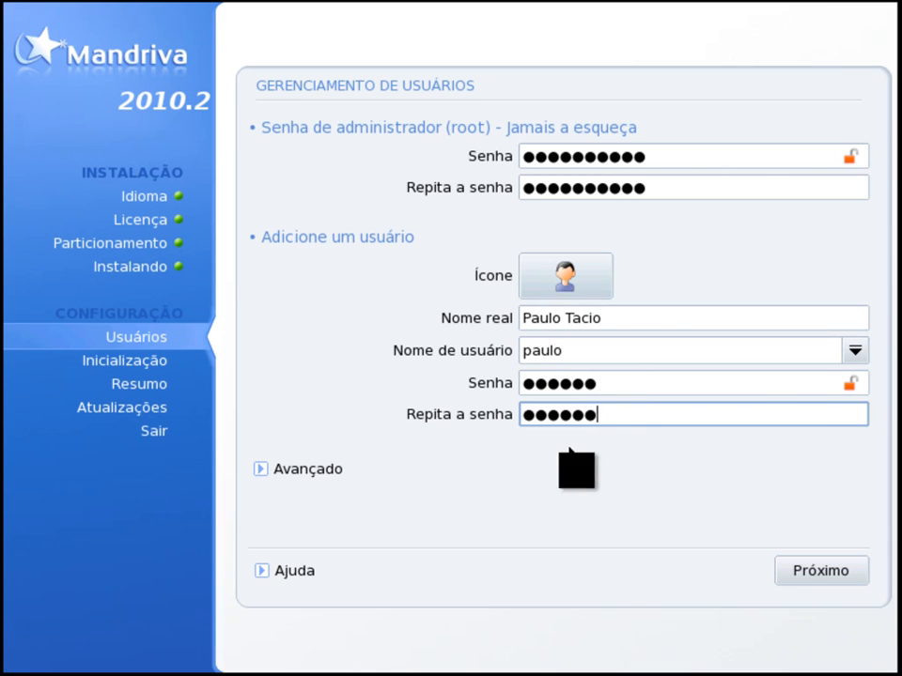
Step: Submit the user accounts without changing the advanced options and keep the generic 1024x768 @ 60 Hz monitor
{"action": "left_click", "coordinate": [271, 469]}
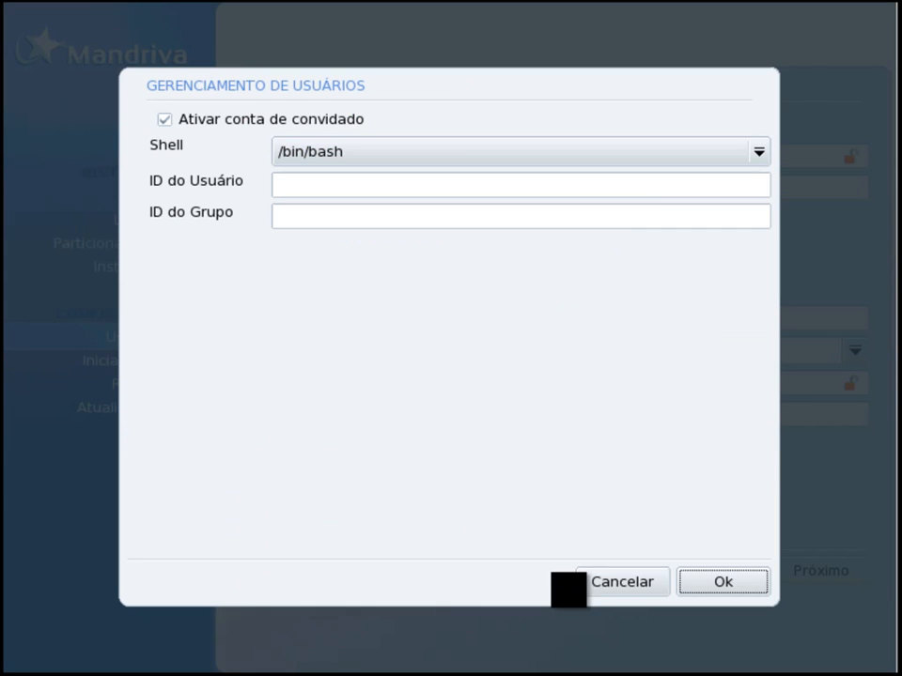
{"action": "left_click", "coordinate": [608, 588]}
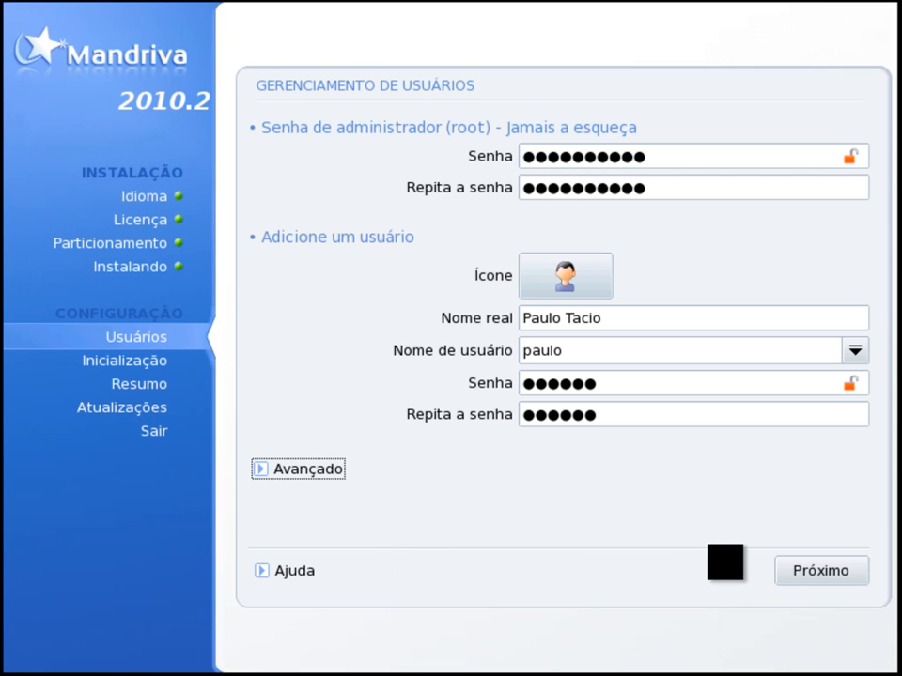
{"action": "left_click", "coordinate": [836, 574]}
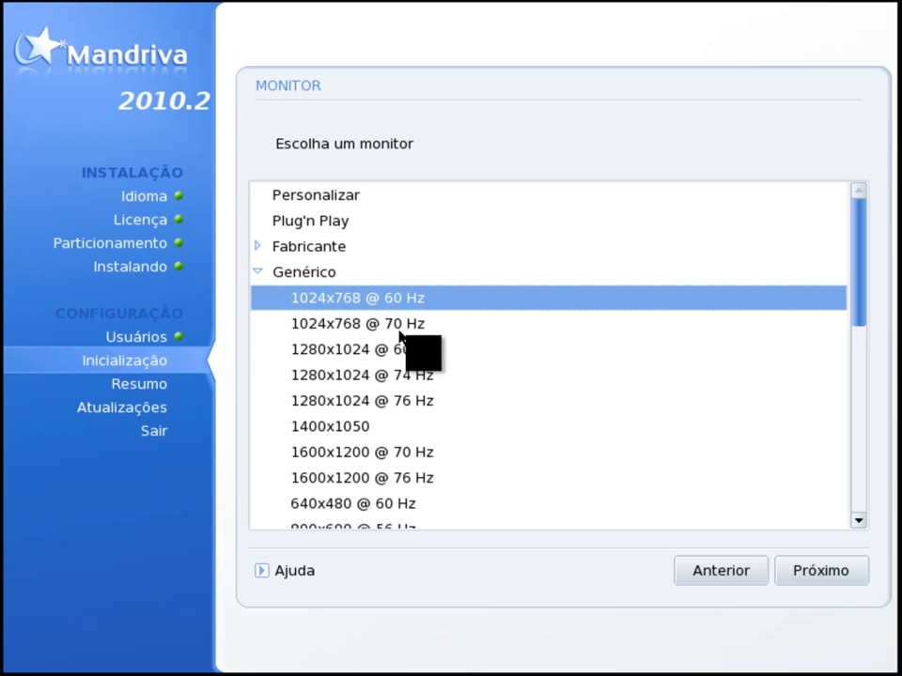
{"action": "left_click", "coordinate": [800, 569]}
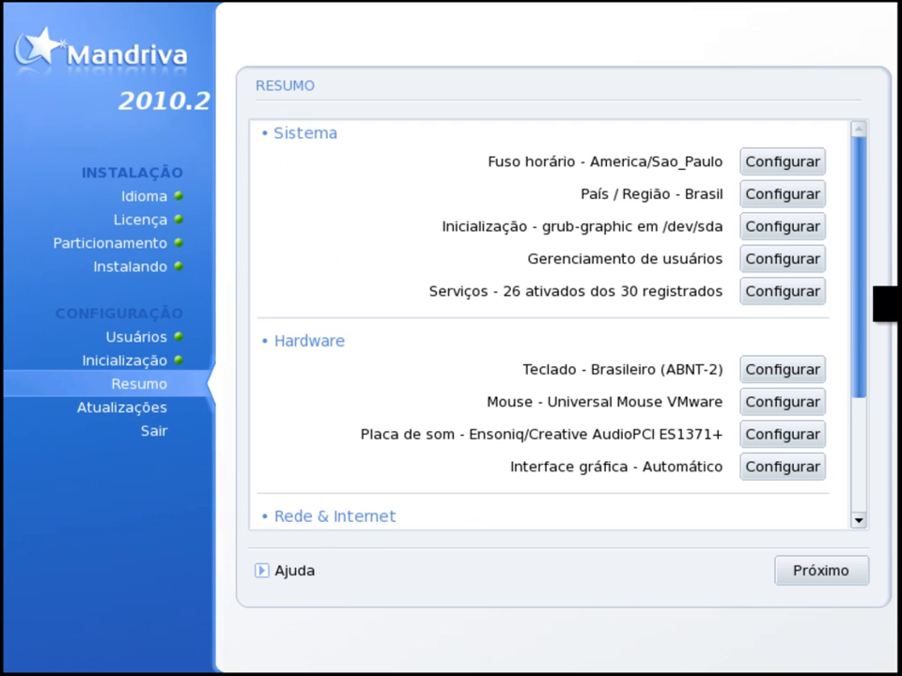
Step: Review the system, hardware, network and security settings in the installation summary and accept them as configured
{"action": "left_click_drag", "start_coordinate": [859, 288], "coordinate": [870, 432]}
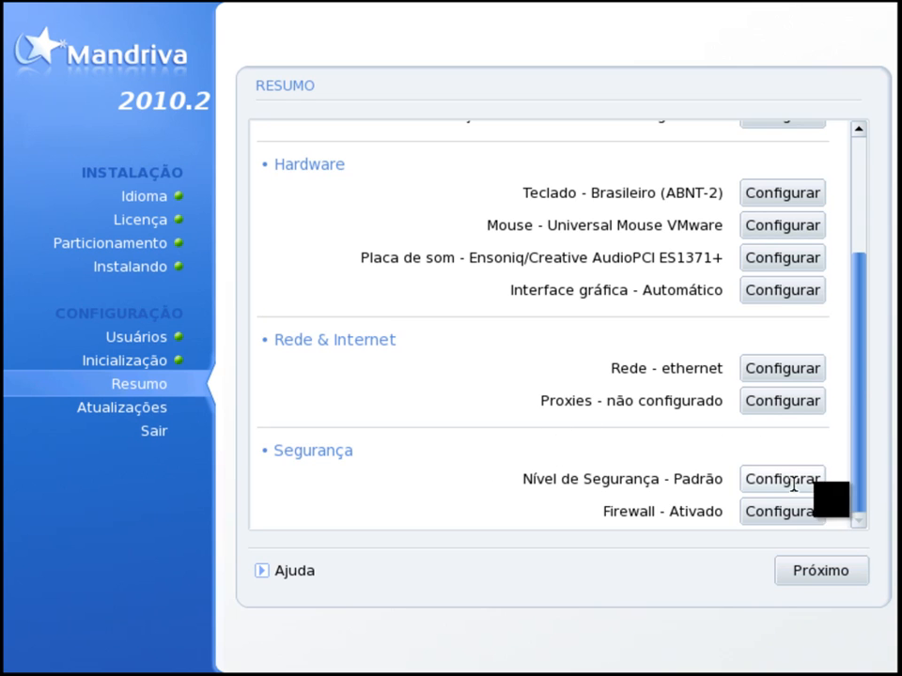
{"action": "left_click_drag", "start_coordinate": [857, 471], "coordinate": [857, 182]}
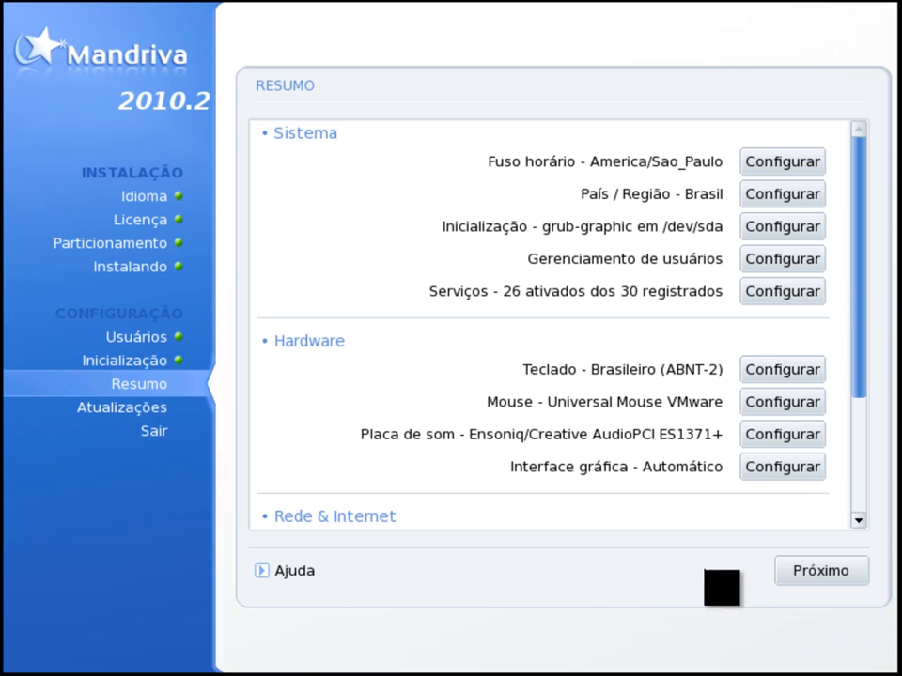
{"action": "left_click_drag", "start_coordinate": [861, 301], "coordinate": [854, 467]}
{"action": "left_click", "coordinate": [839, 570]}
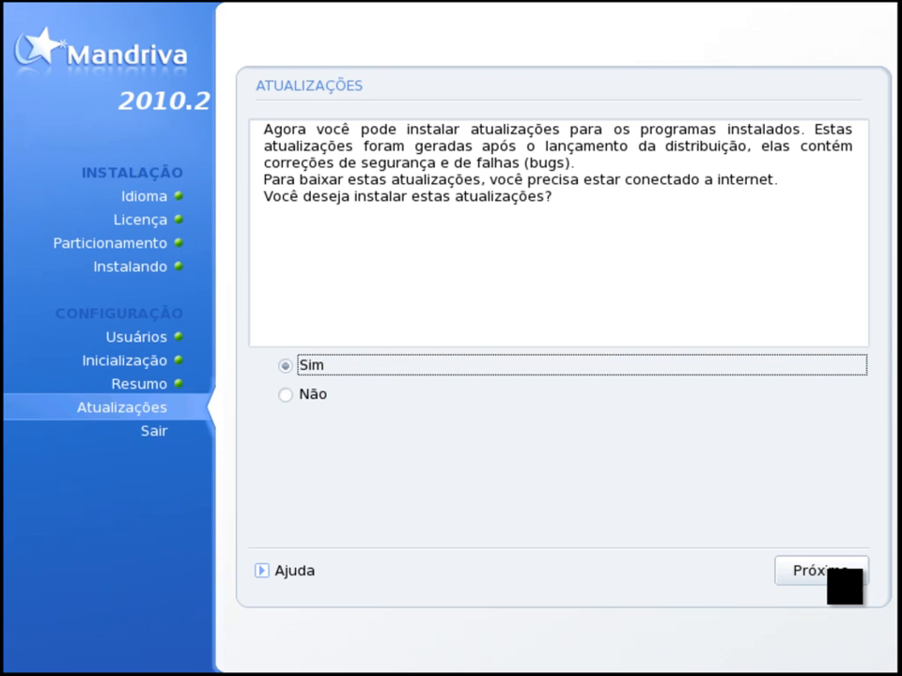
Step: Choose Não for installing updates, finish the installation and restart the virtual machine
{"action": "left_click", "coordinate": [305, 394]}
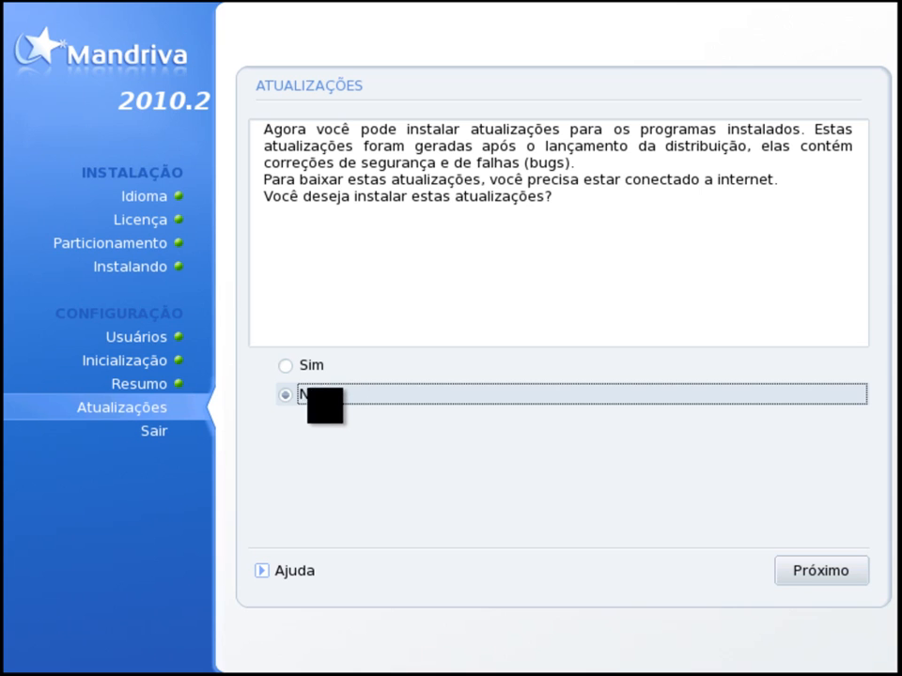
{"action": "left_click", "coordinate": [796, 580]}
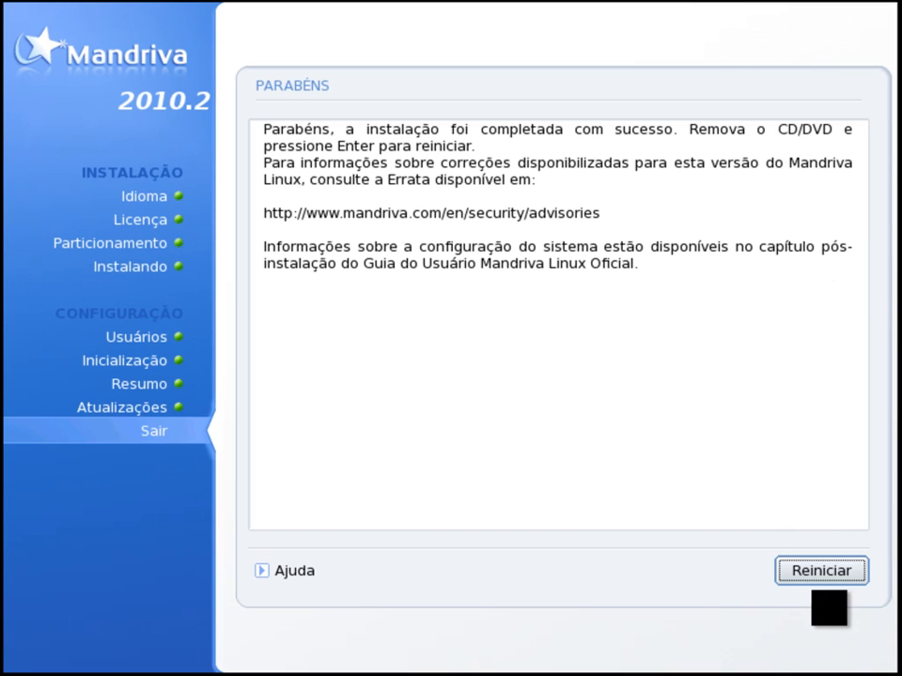
{"action": "left_click", "coordinate": [822, 573]}
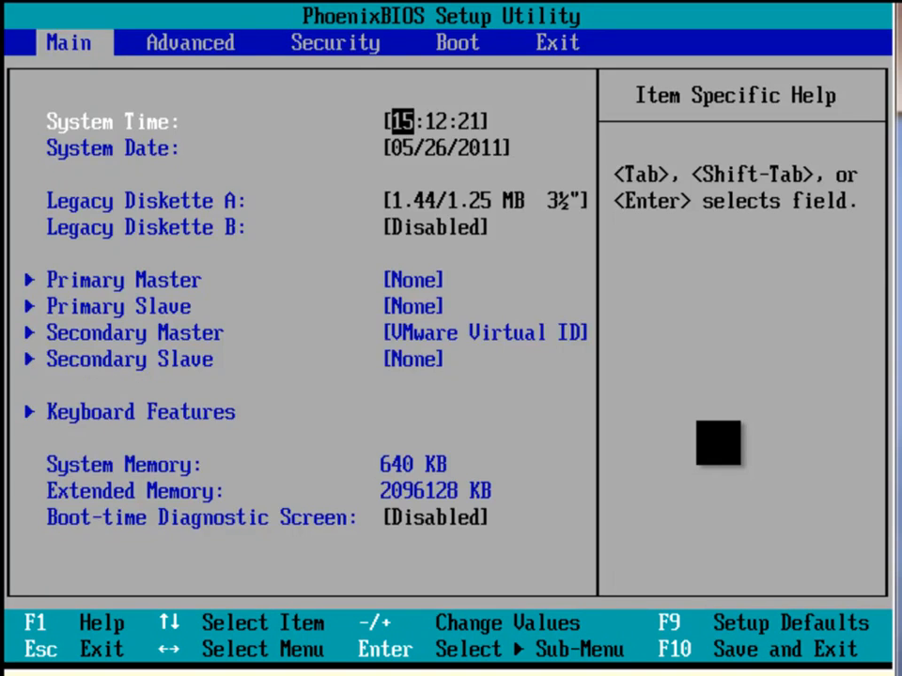
Step: Move Hard Drive above CD-ROM Drive to first place in the BIOS boot order
{"action": "key", "text": "Right"}
{"action": "key", "text": "Right"}
{"action": "key", "text": "Right"}
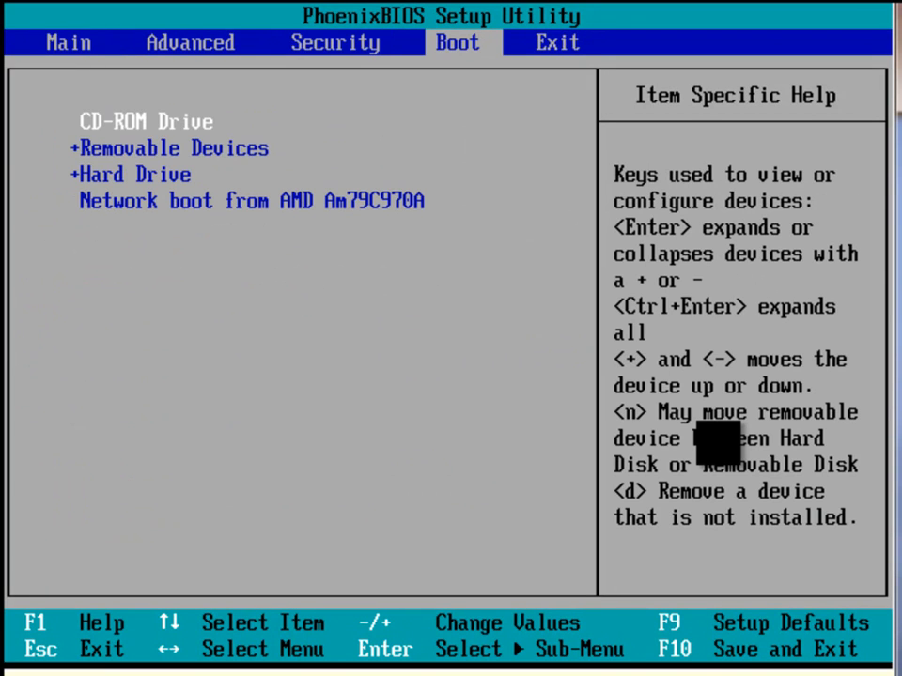
{"action": "key", "text": "Down"}
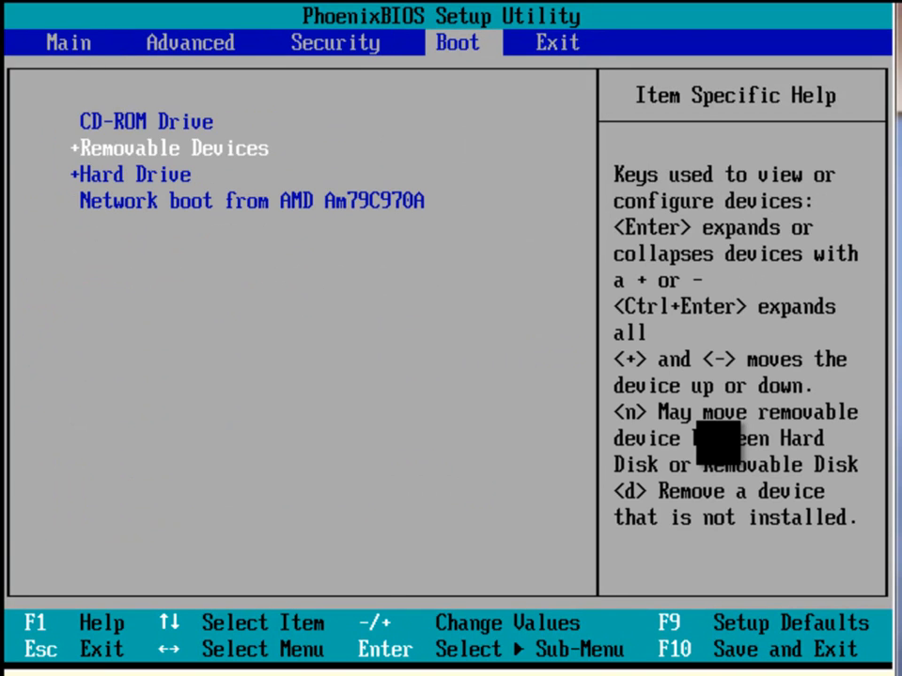
{"action": "key", "text": "Down"}
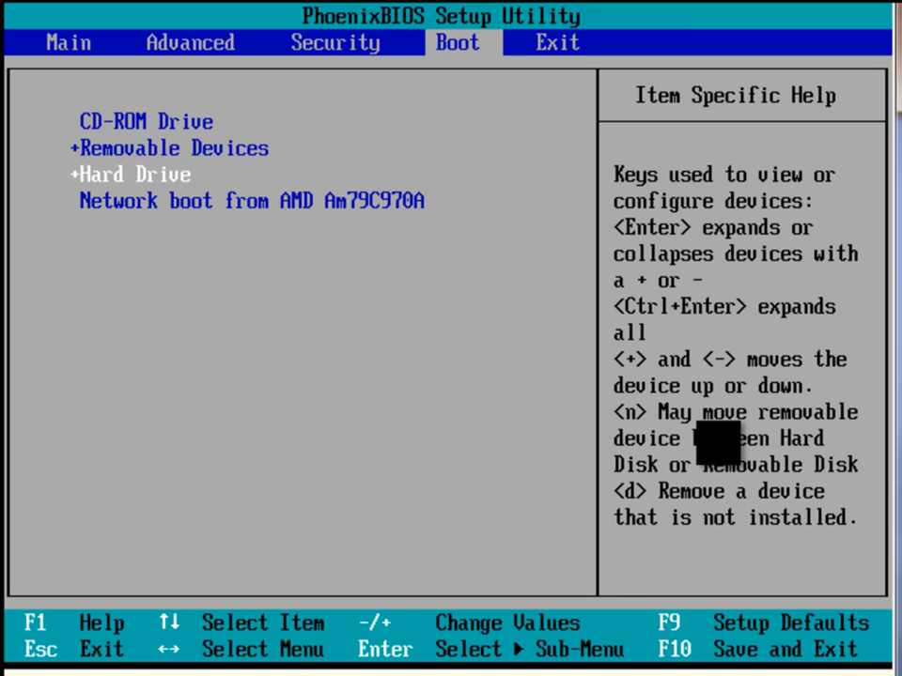
{"action": "key", "text": "plus"}
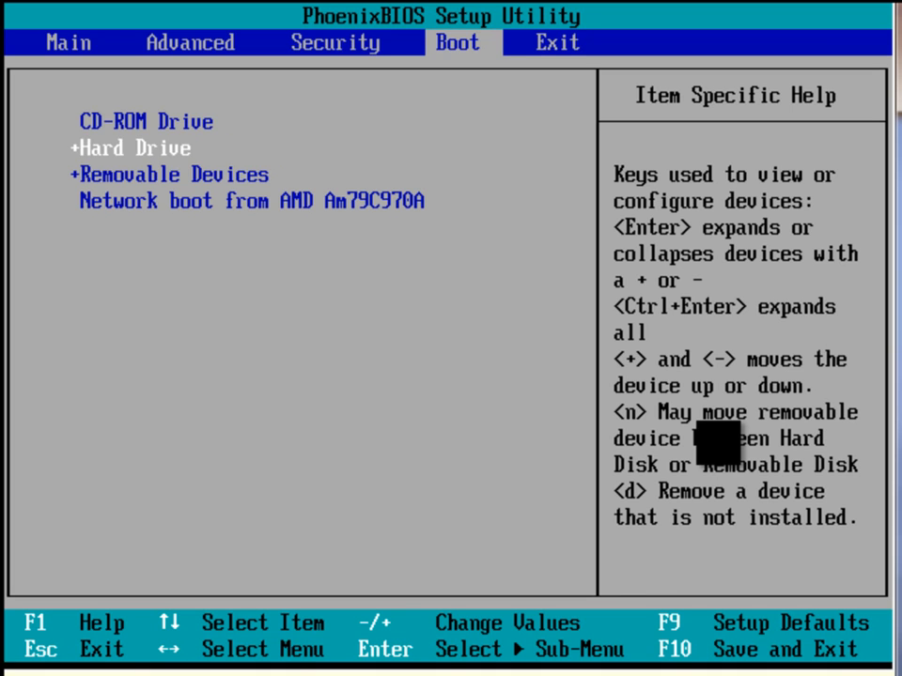
{"action": "key", "text": "plus"}
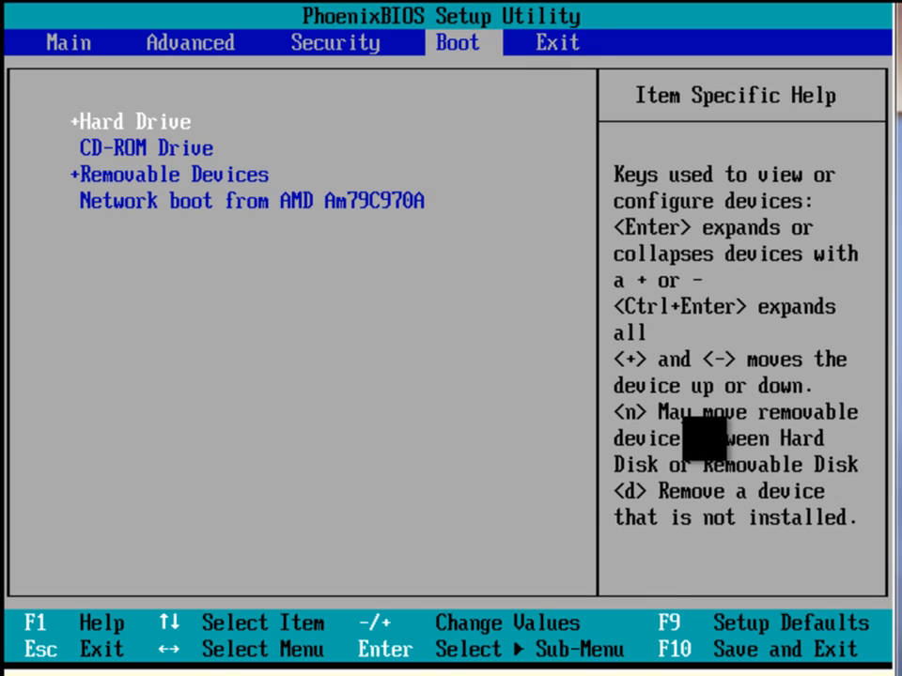
Step: Exit the BIOS setup saving the configuration changes
{"action": "key", "text": "Right"}
{"action": "key", "text": "Return"}
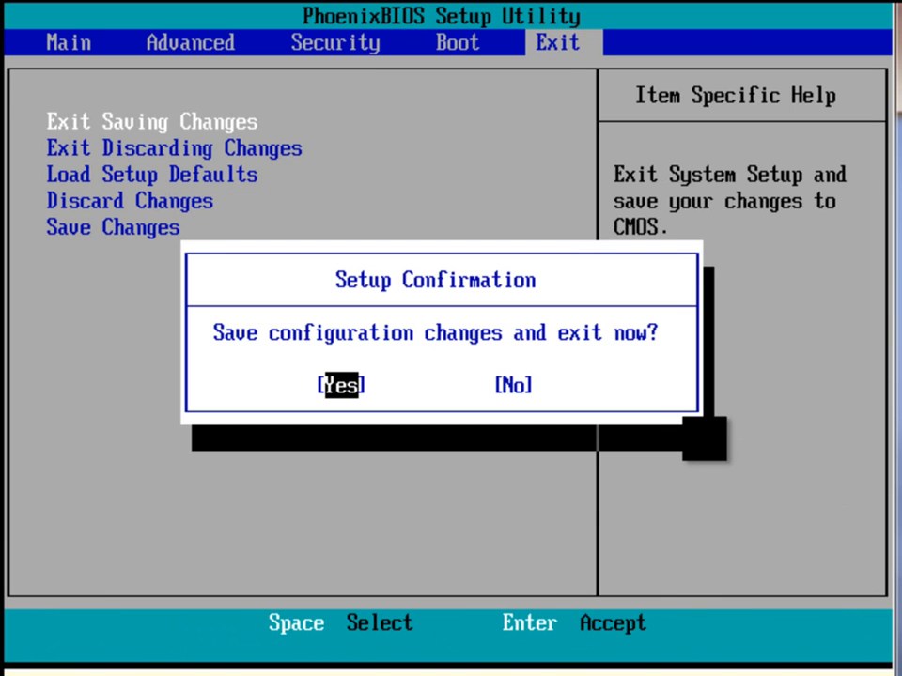
{"action": "key", "text": "Return"}
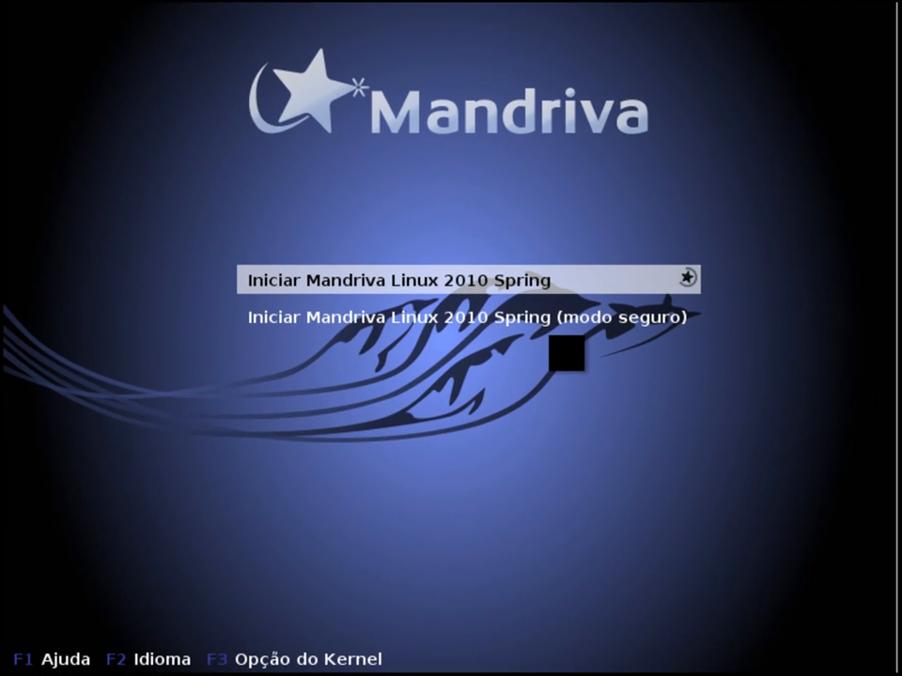
Step: Boot the normal Iniciar Mandriva Linux 2010 Spring entry instead of the safe mode one
{"action": "key", "text": "Down"}
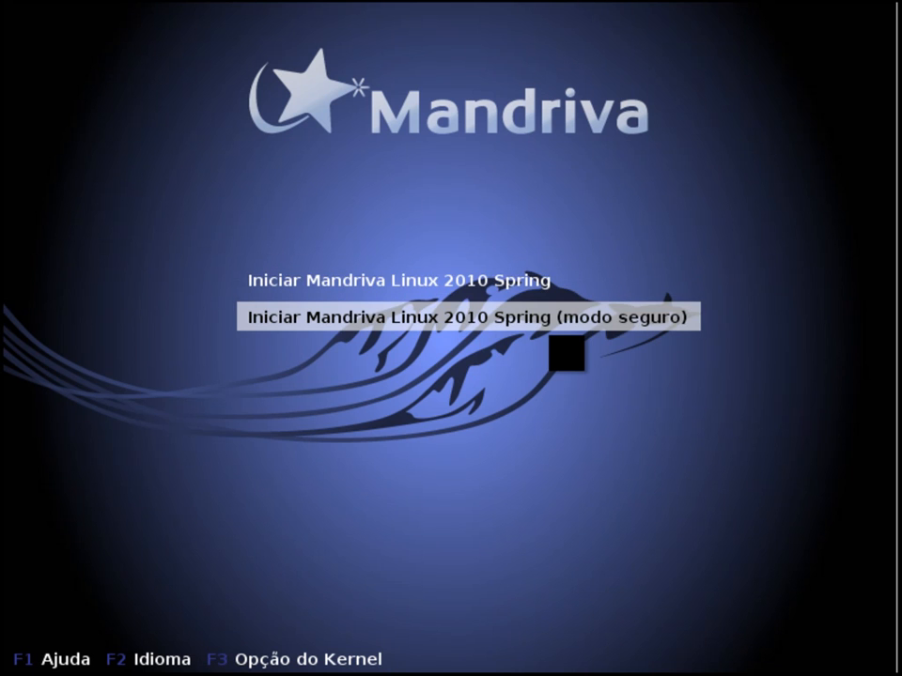
{"action": "key", "text": "Up"}
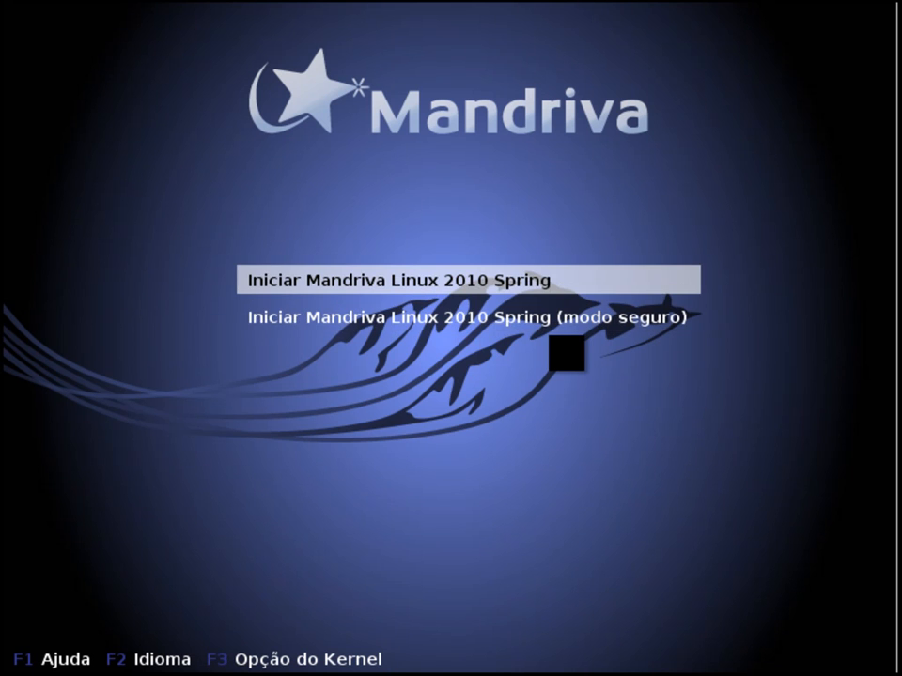
{"action": "key", "text": "Return"}
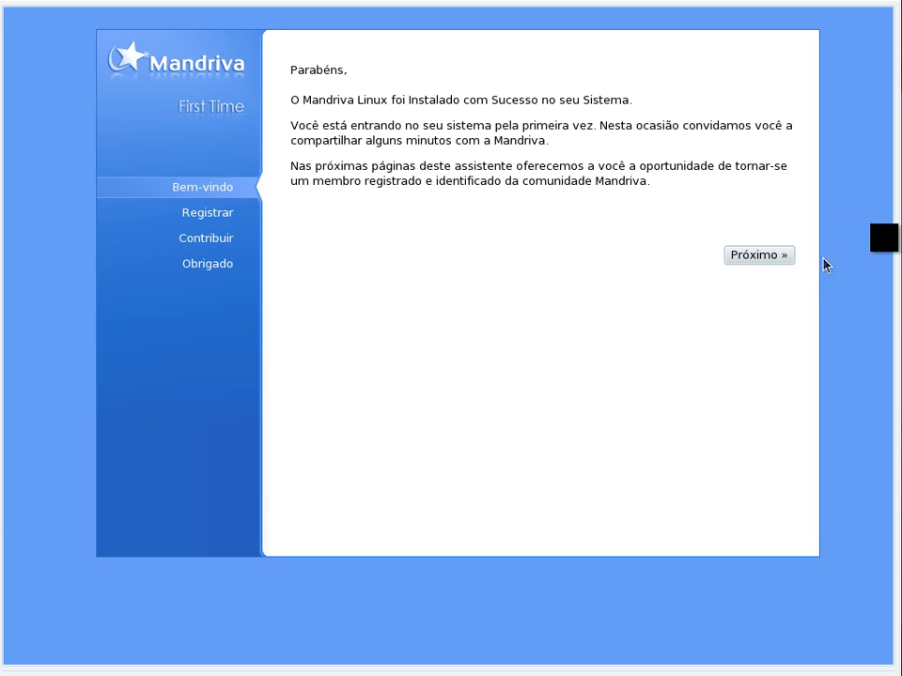
Step: Skip the Mandriva account registration and close the First Time wizard
{"action": "left_click", "coordinate": [743, 259]}
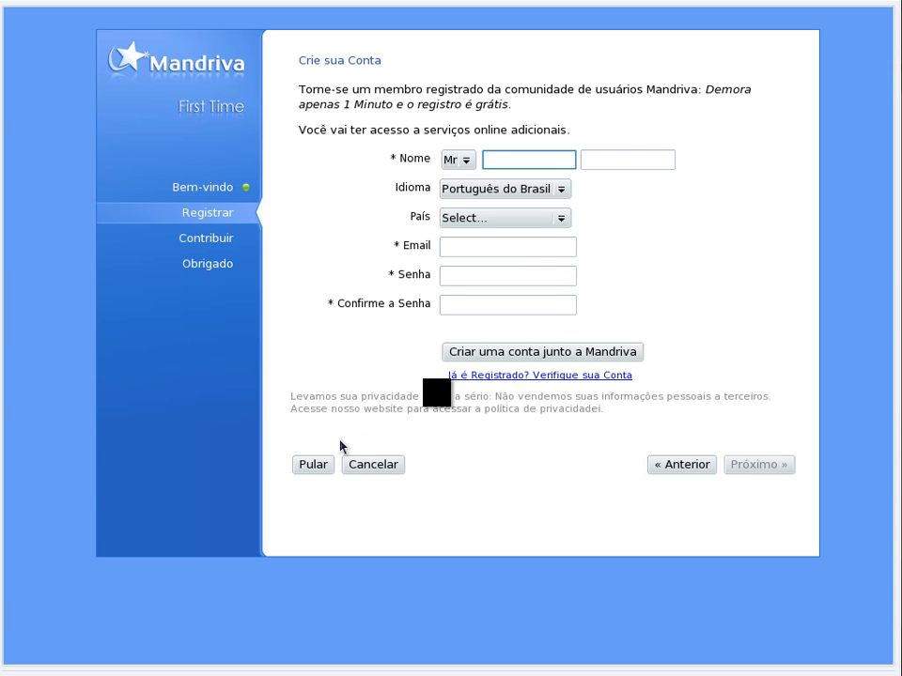
{"action": "left_click", "coordinate": [319, 465]}
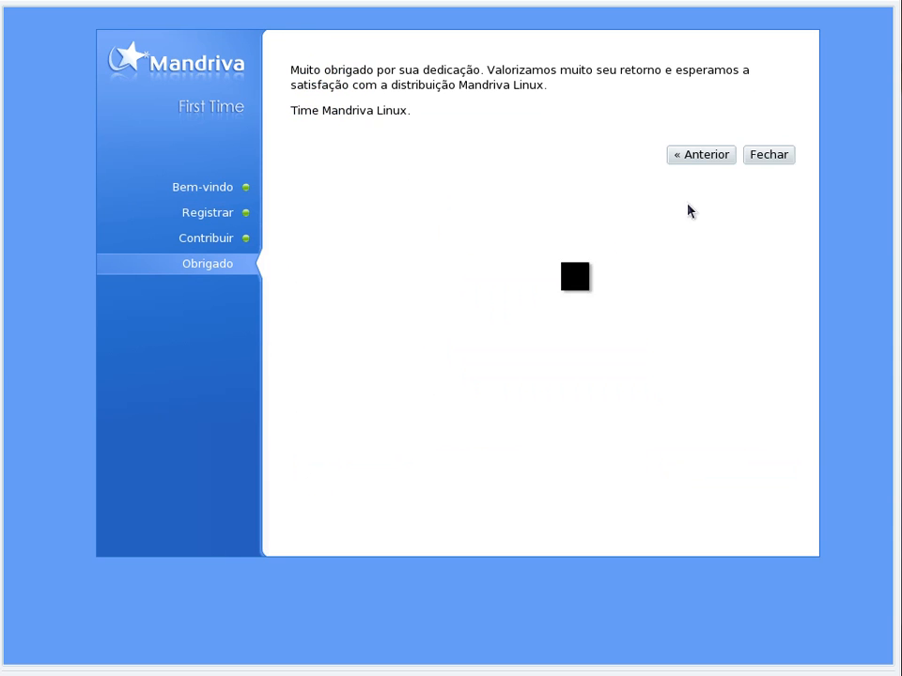
{"action": "left_click", "coordinate": [748, 162]}
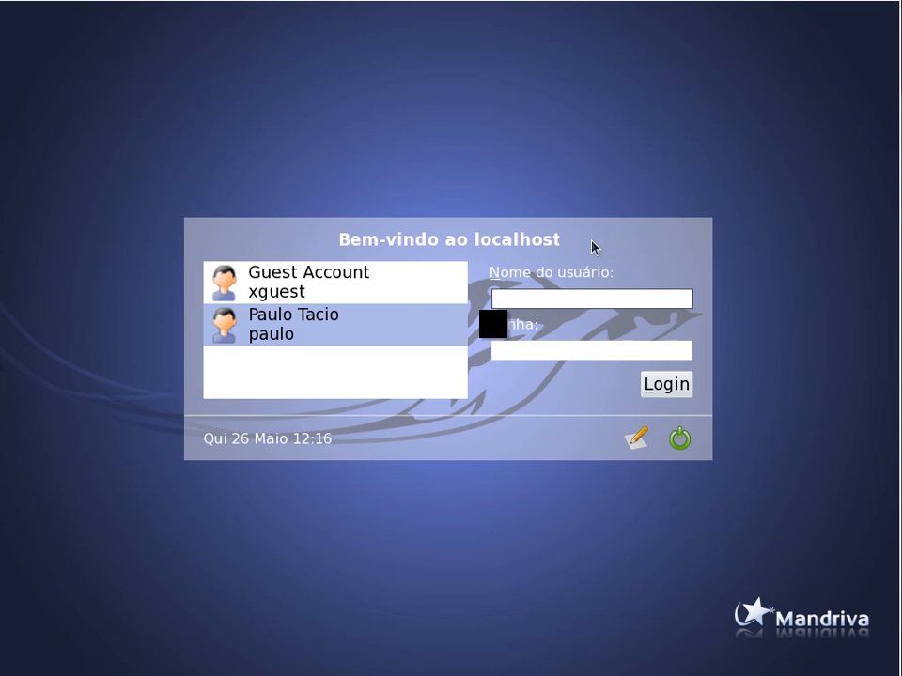
Step: Select the personal user account instead of the guest account and log in with its account password
{"action": "left_click", "coordinate": [297, 281]}
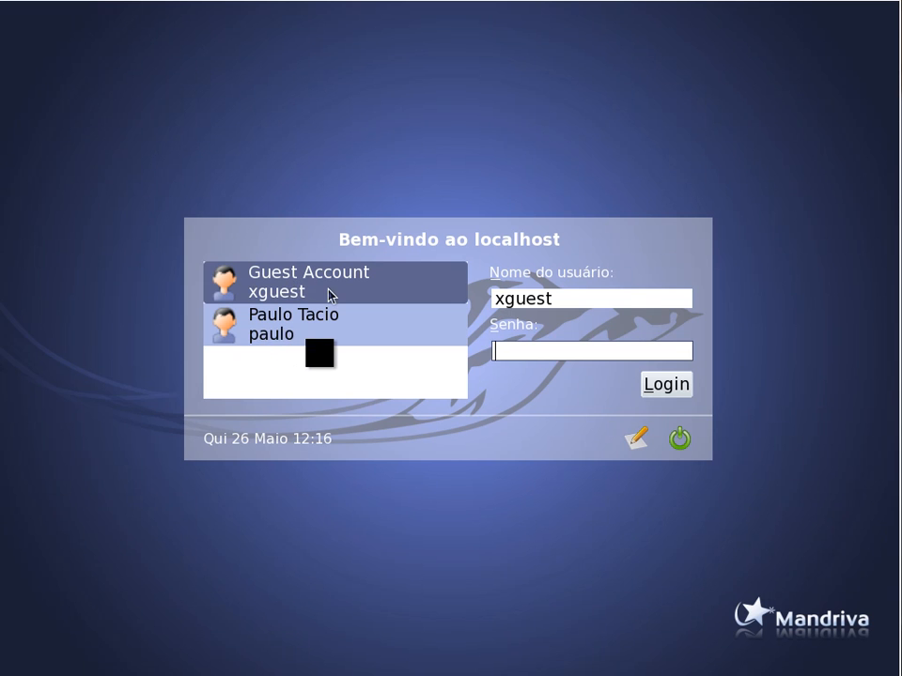
{"action": "left_click", "coordinate": [291, 318]}
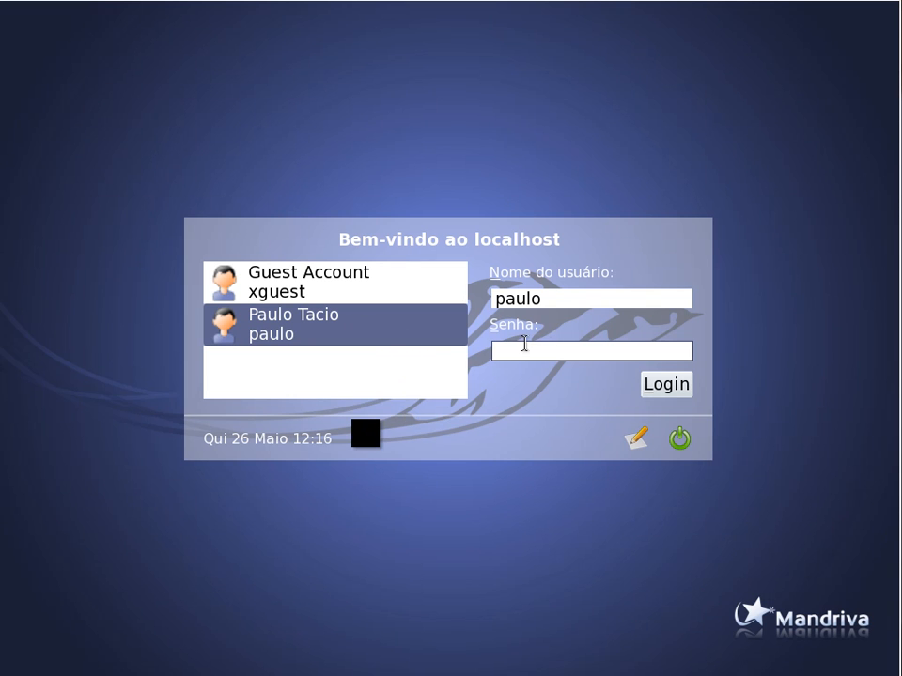
{"action": "key", "text": "Return"}
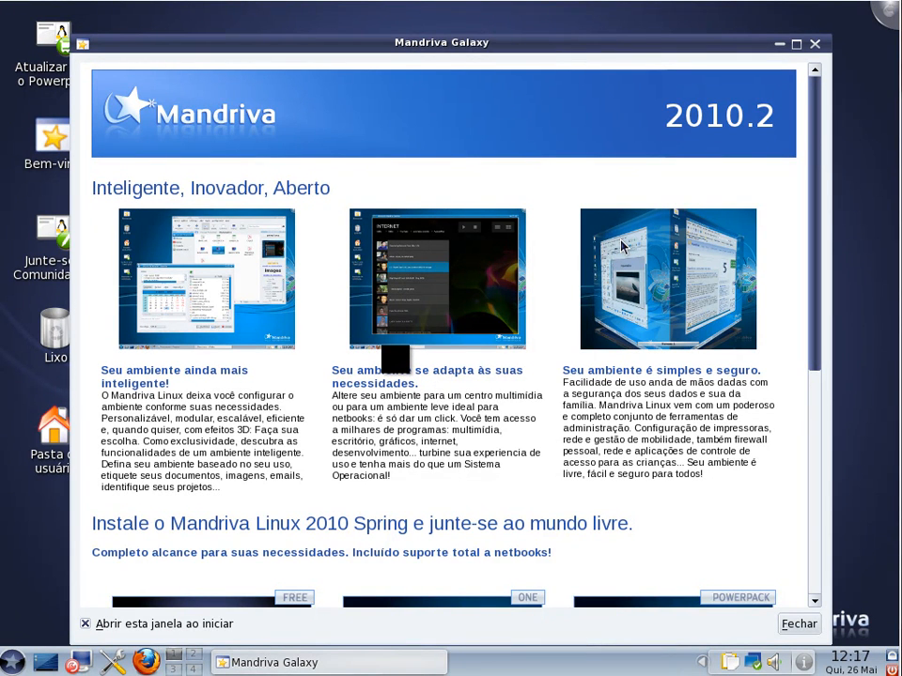
Step: Close the Mandriva Galaxy welcome window and look over the KDE application menu, leaving it closed
{"action": "left_click", "coordinate": [816, 46]}
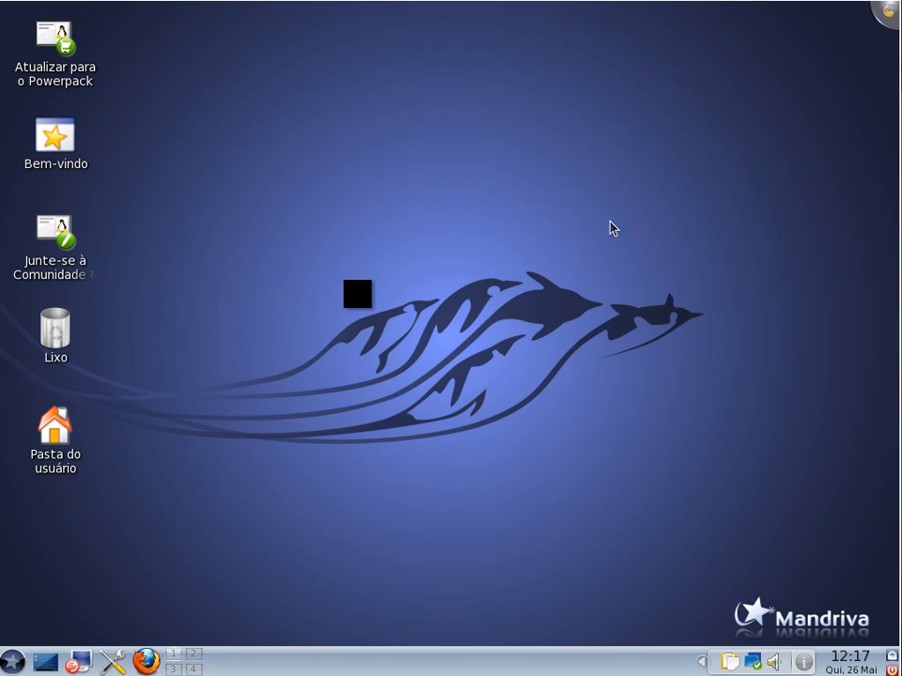
{"action": "left_click", "coordinate": [12, 661]}
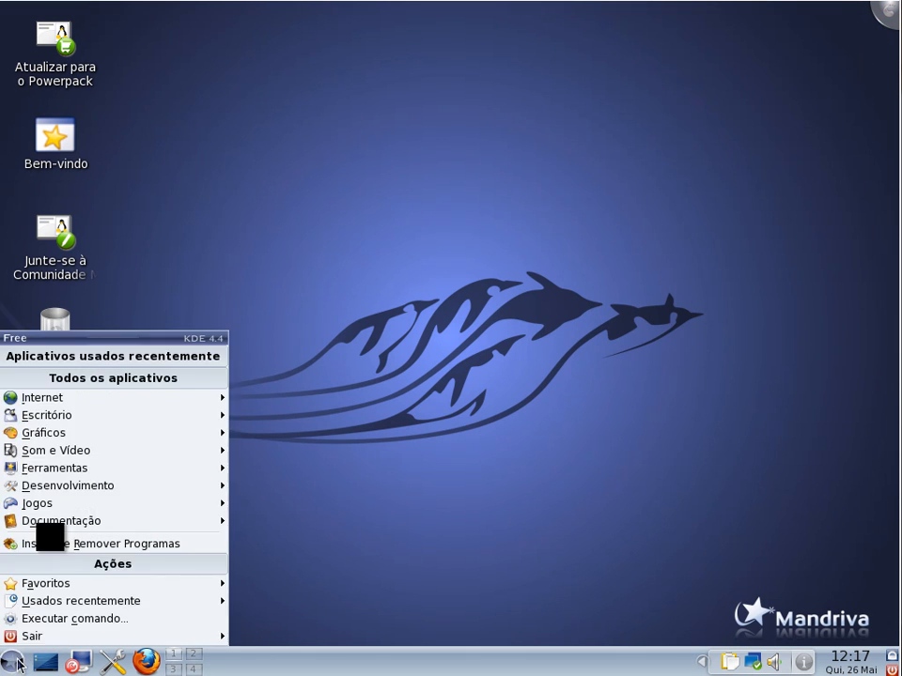
{"action": "left_click", "coordinate": [282, 507]}
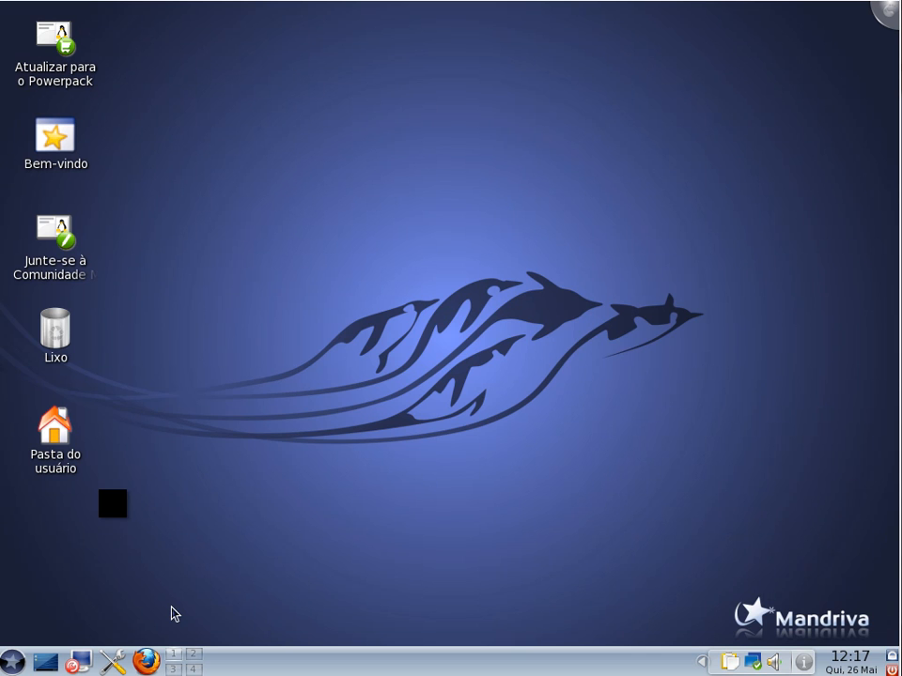